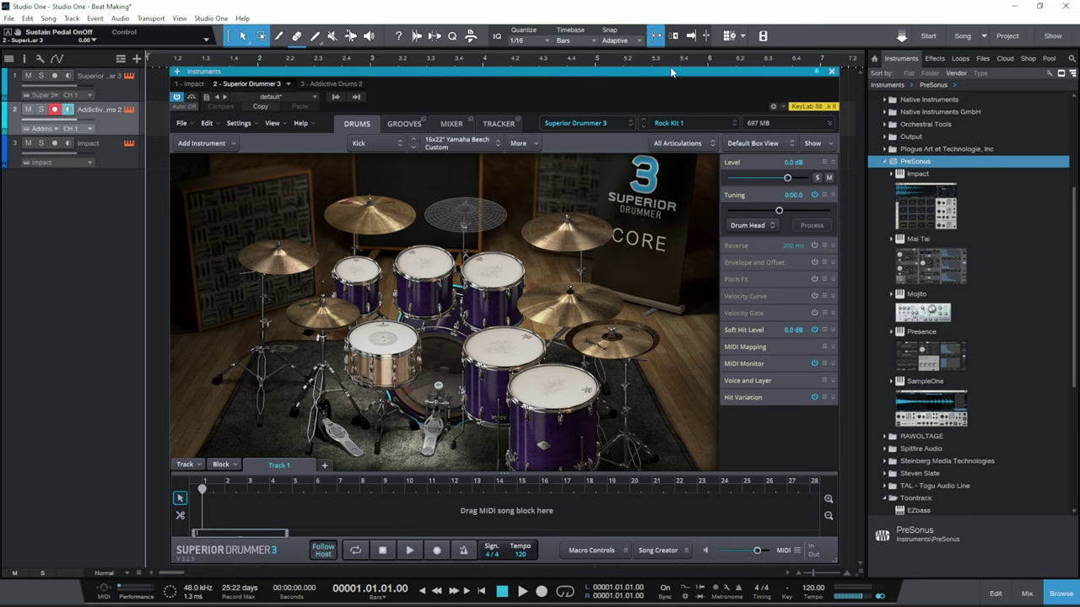
Close the Superior Drummer 3 and Addictive Drums 2 instrument windows.
{"action": "left_click", "coordinate": [831, 72]}
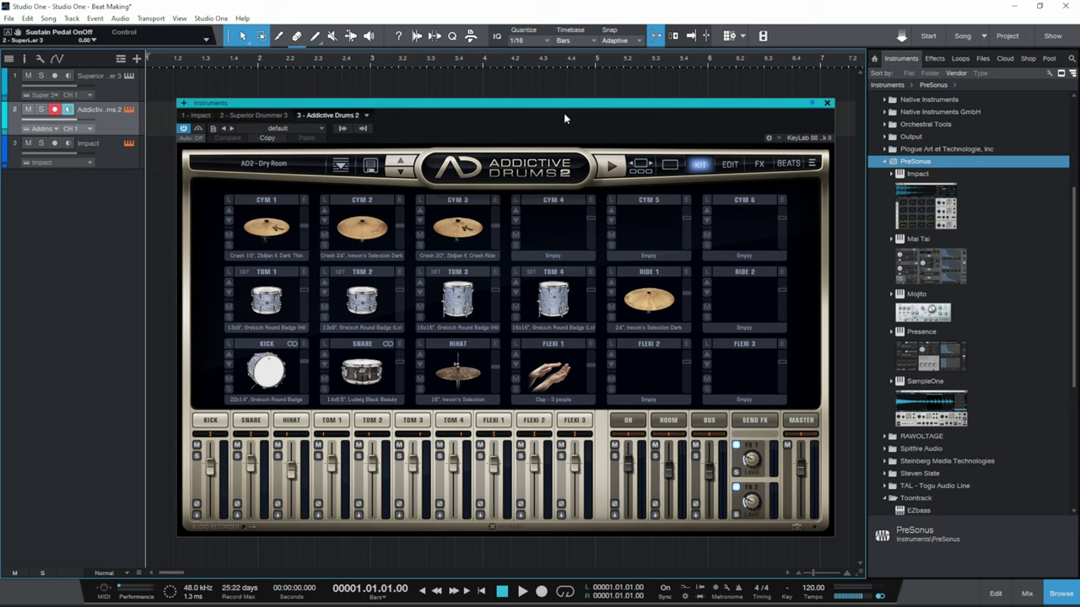
{"action": "left_click", "coordinate": [828, 104]}
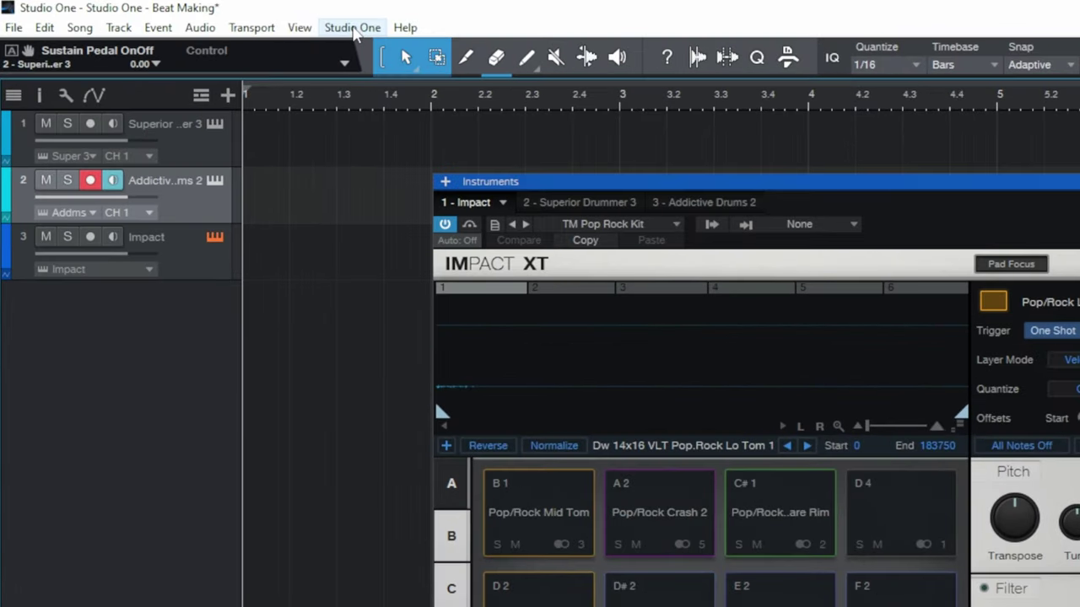
Check the Studio One Installation packages for Impact XT Kits and Sounds under Instruments, Impact Drum Kits.
{"action": "left_click", "coordinate": [352, 30]}
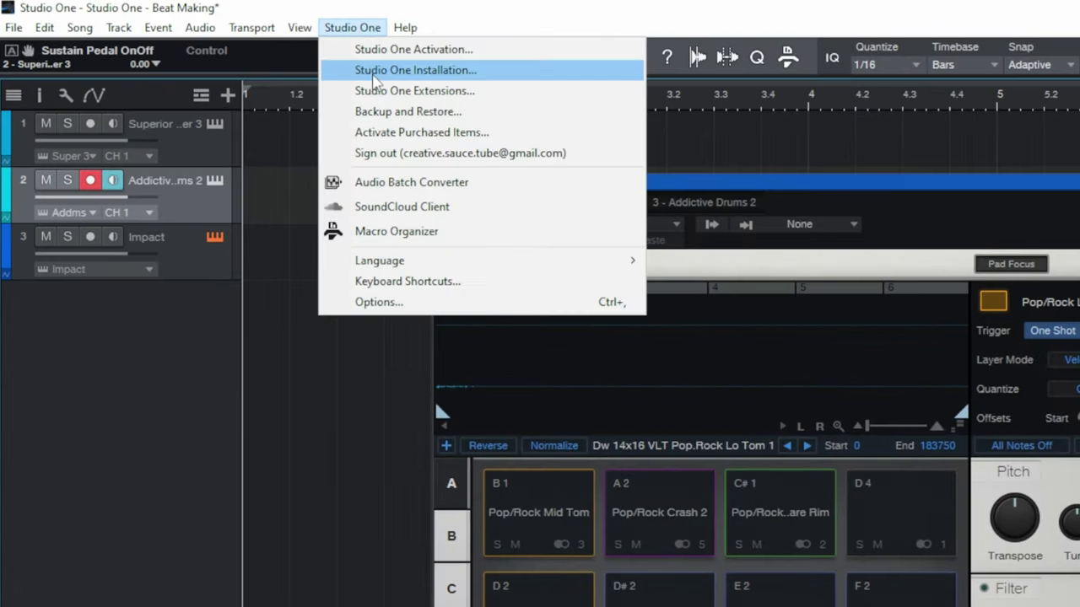
{"action": "left_click", "coordinate": [379, 72]}
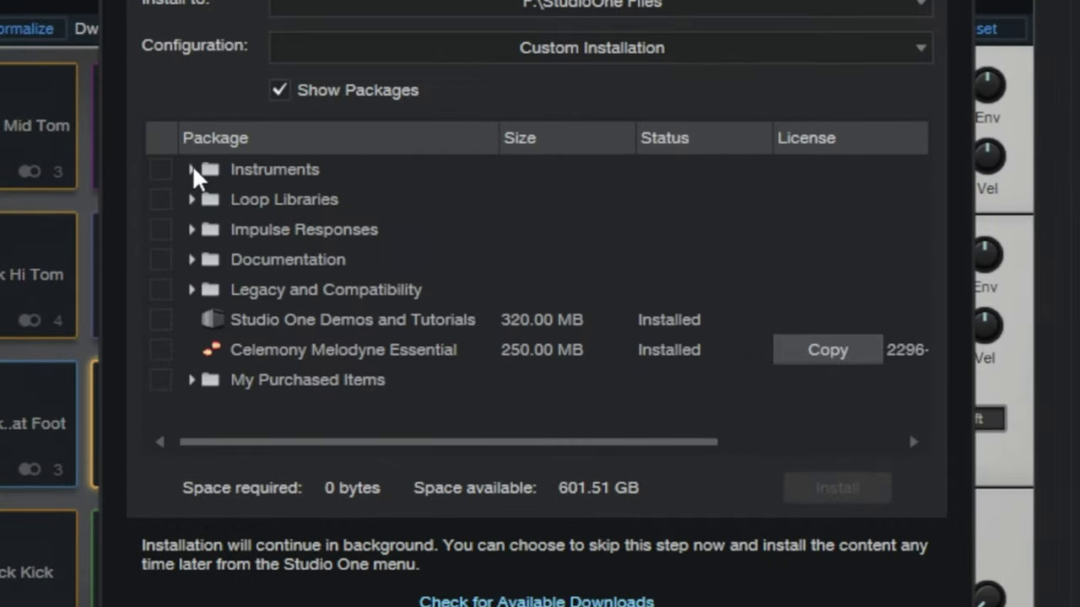
{"action": "left_click", "coordinate": [402, 325]}
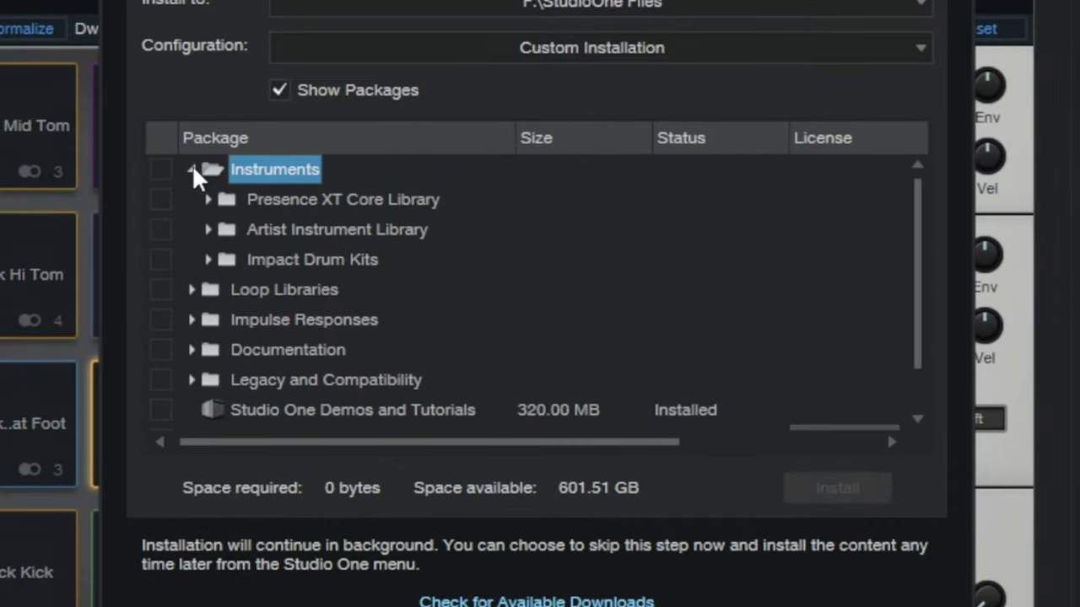
{"action": "left_click", "coordinate": [207, 260]}
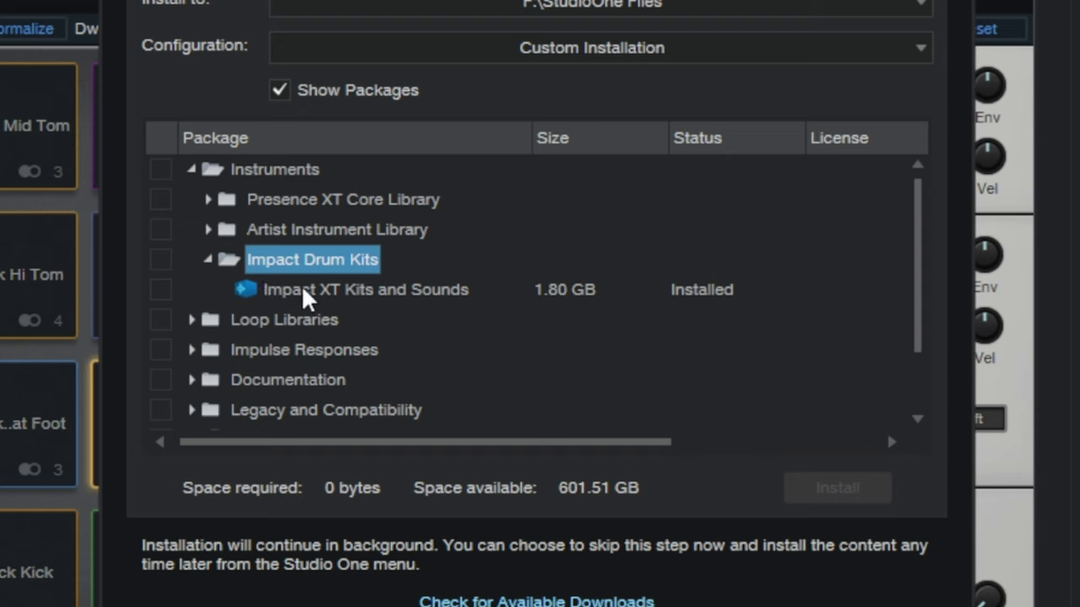
{"action": "left_click", "coordinate": [388, 290]}
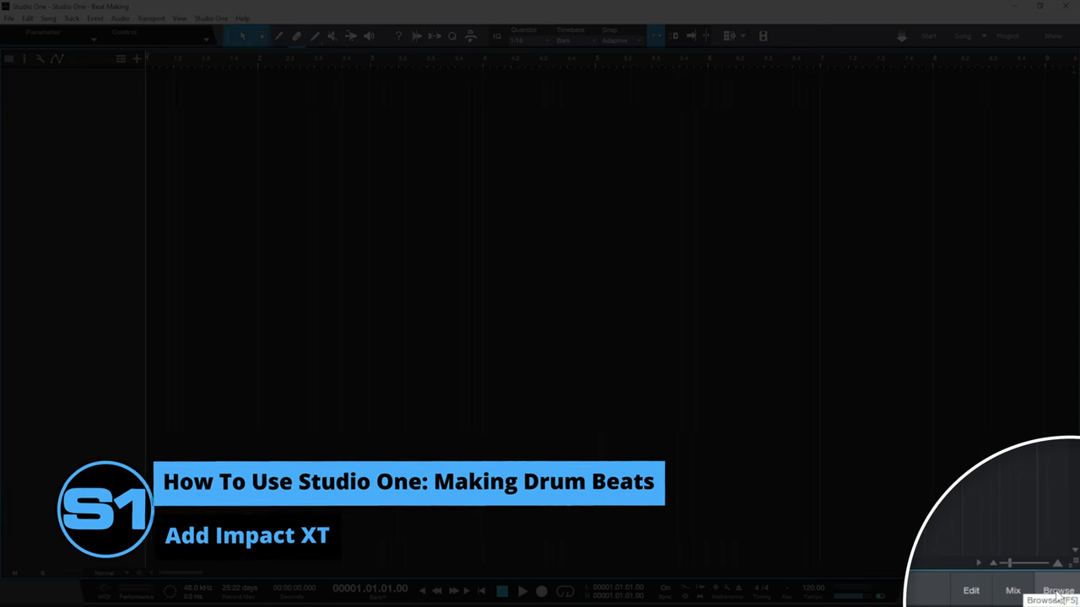
Find Impact among the PreSonus instruments in the browser and add it to the song on a new instrument track.
{"action": "left_click", "coordinate": [1061, 595]}
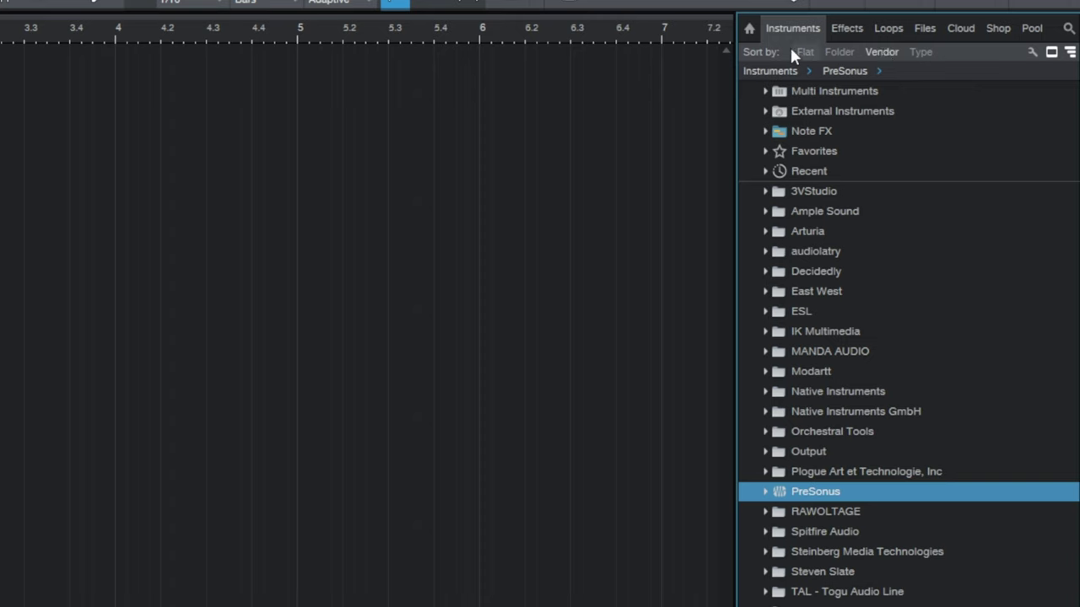
{"action": "left_click", "coordinate": [766, 493]}
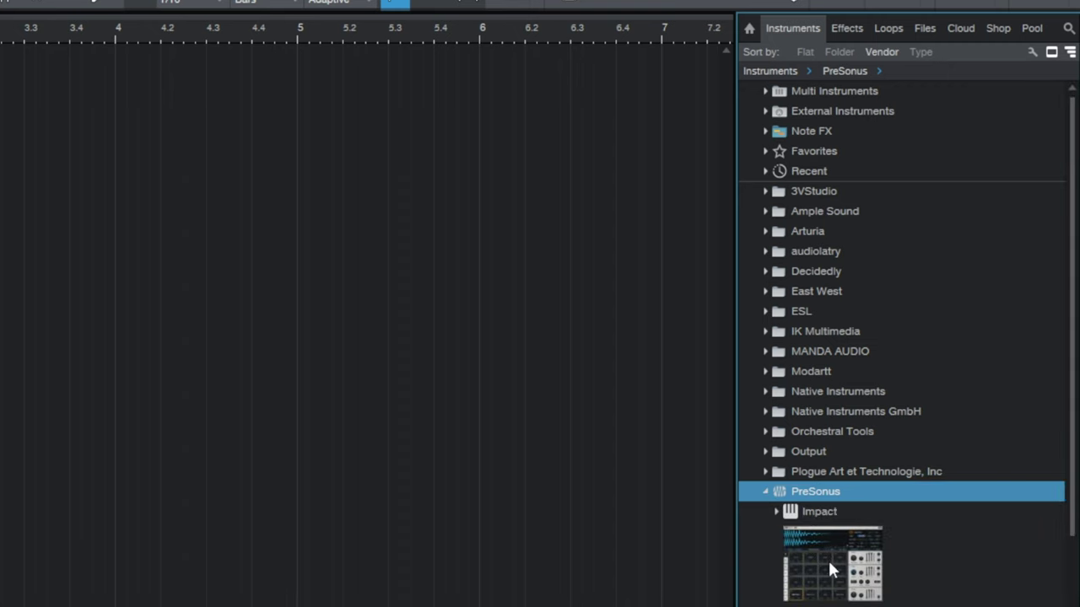
{"action": "left_click_drag", "start_coordinate": [827, 558], "coordinate": [362, 407]}
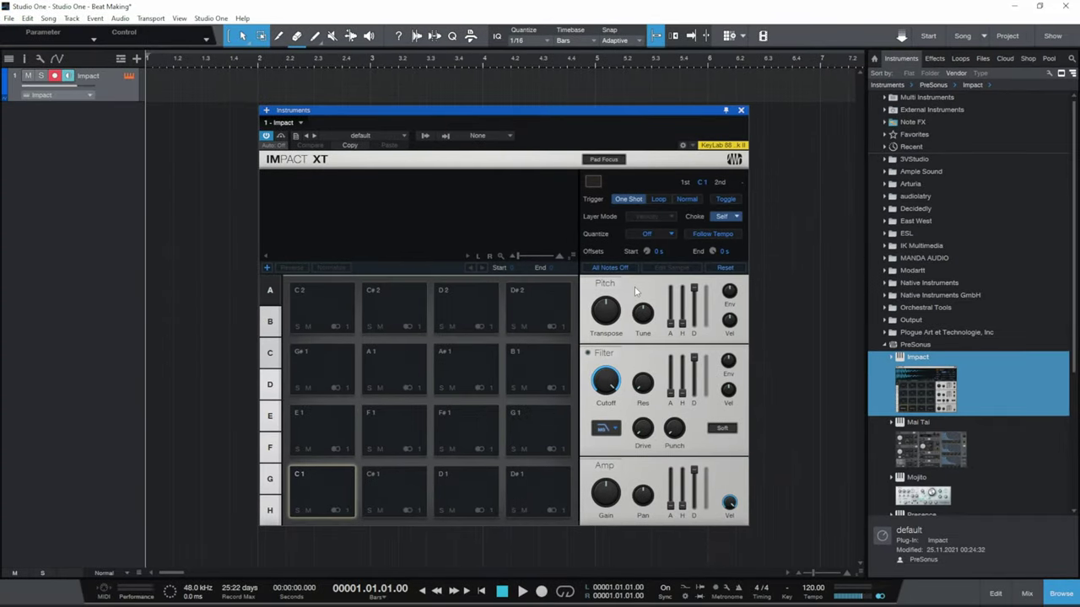
Rename the Impact track as Drums.
{"action": "double_click", "coordinate": [88, 78]}
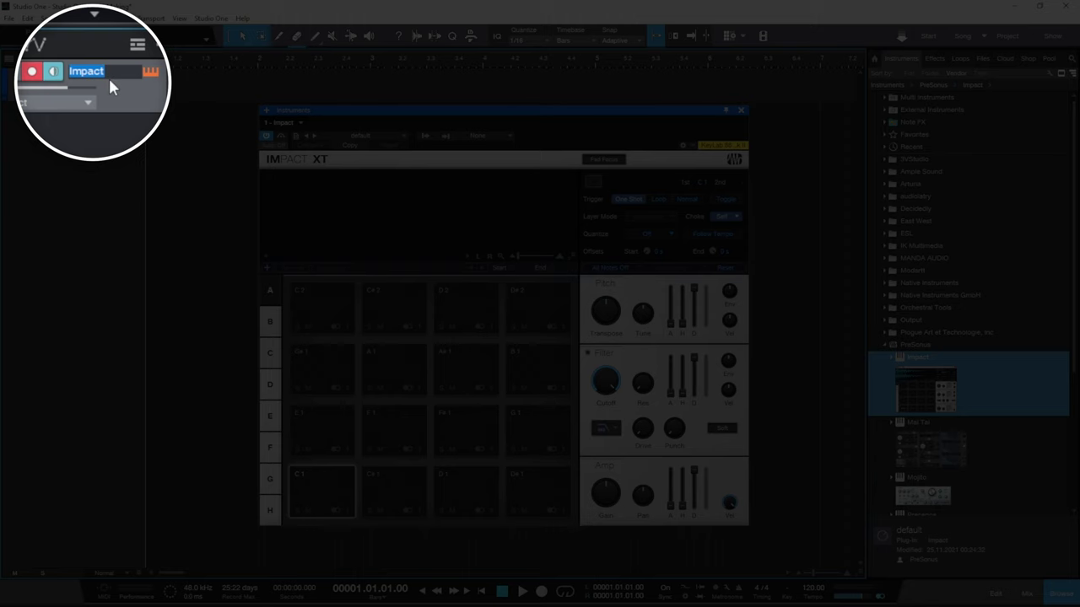
{"action": "type", "text": "Drums"}
{"action": "key", "text": "Return"}
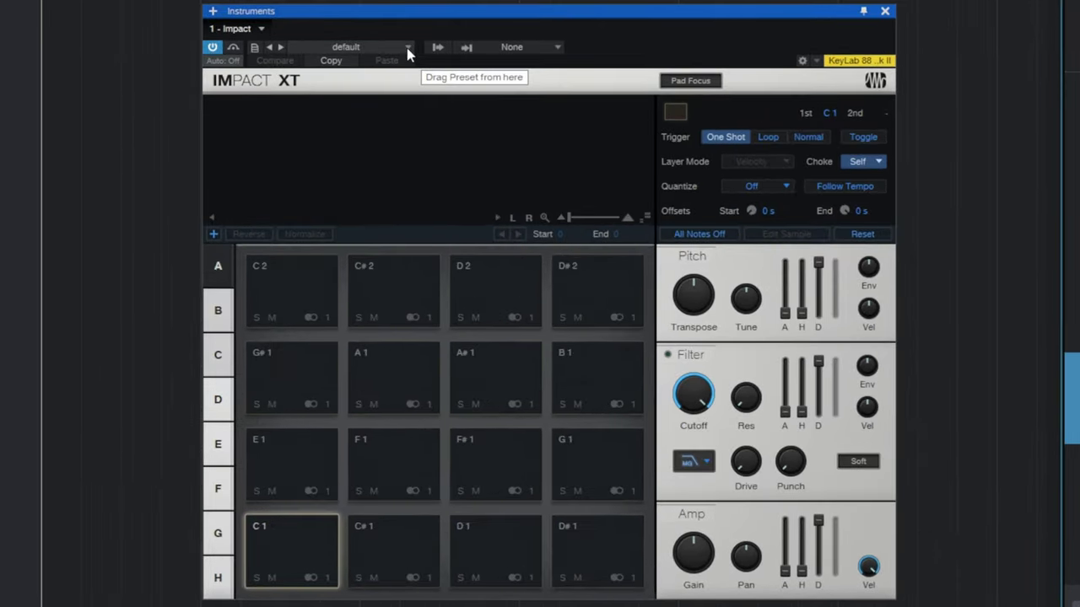
Load the TM Pop Rock Kit preset into Impact XT.
{"action": "left_click", "coordinate": [407, 48]}
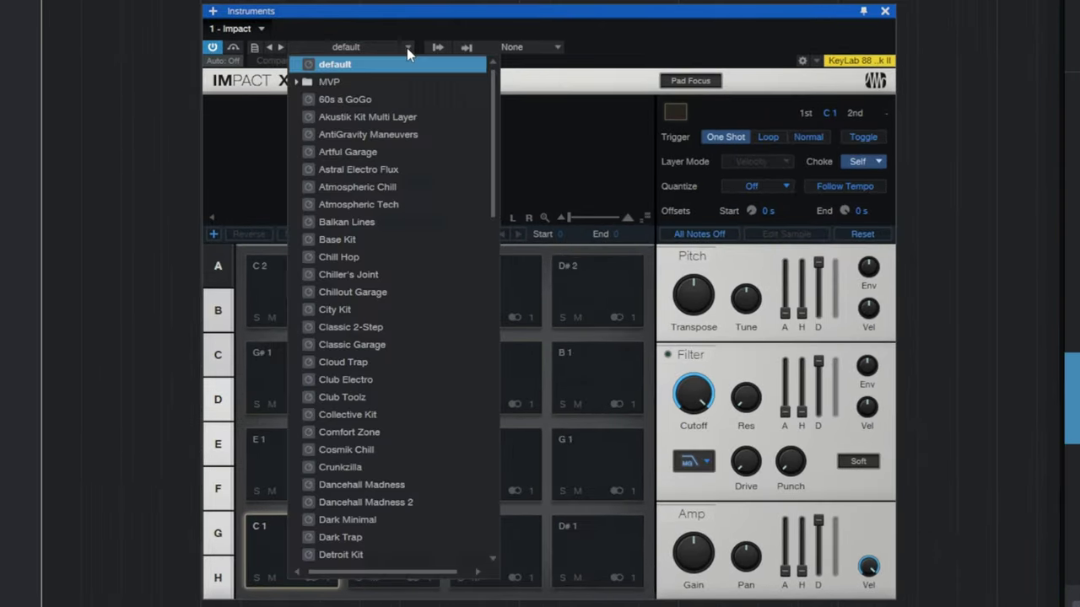
{"action": "scroll", "coordinate": [386, 299], "scroll_direction": "down", "scroll_amount": 2}
{"action": "scroll", "coordinate": [385, 299], "scroll_direction": "down", "scroll_amount": 10}
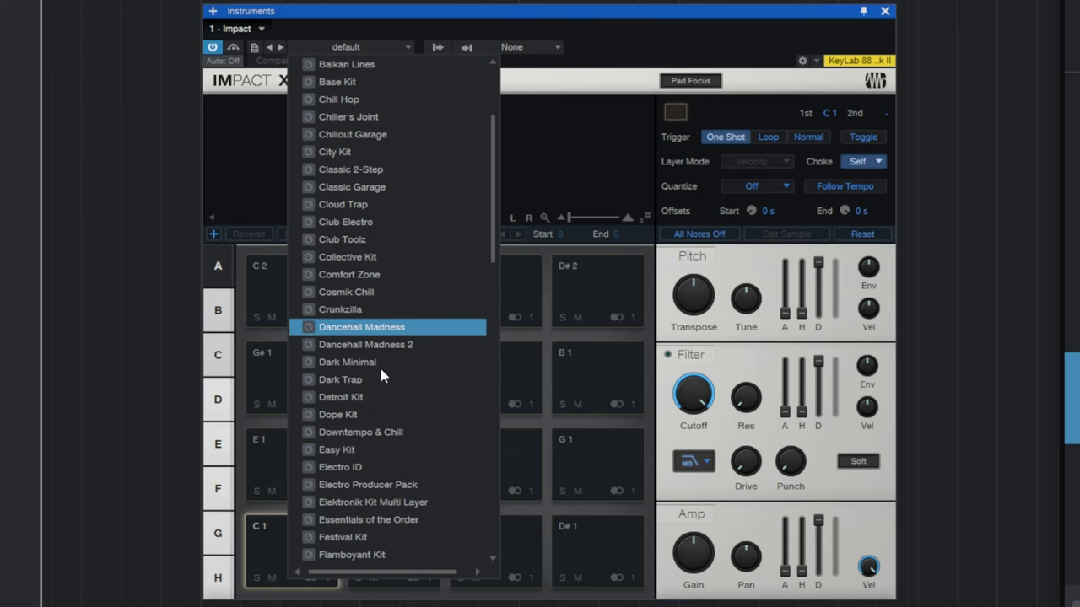
{"action": "scroll", "coordinate": [381, 416], "scroll_direction": "down", "scroll_amount": 6}
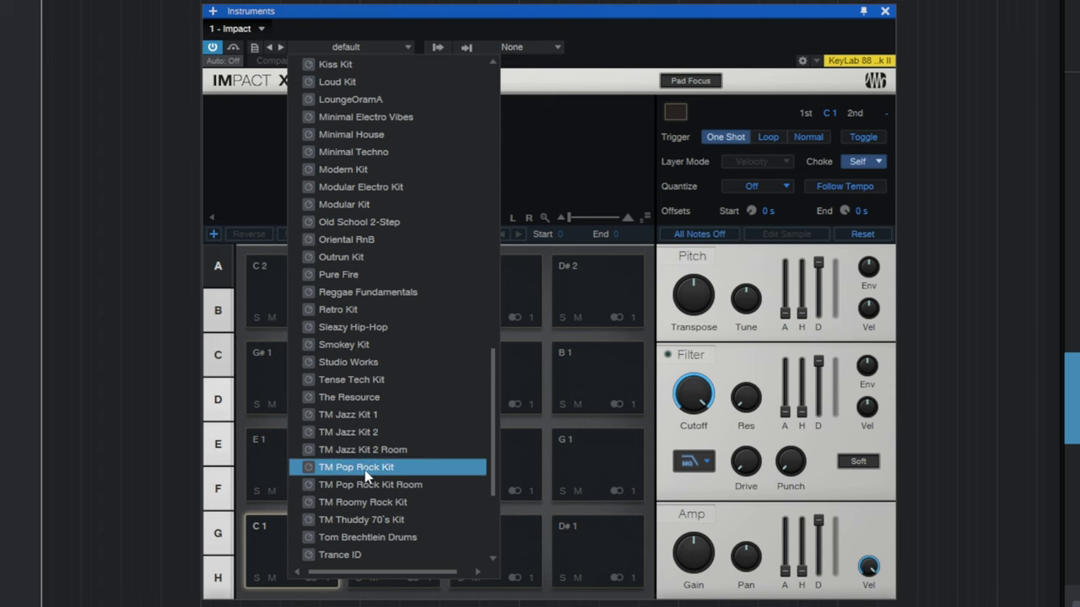
{"action": "left_click", "coordinate": [387, 473]}
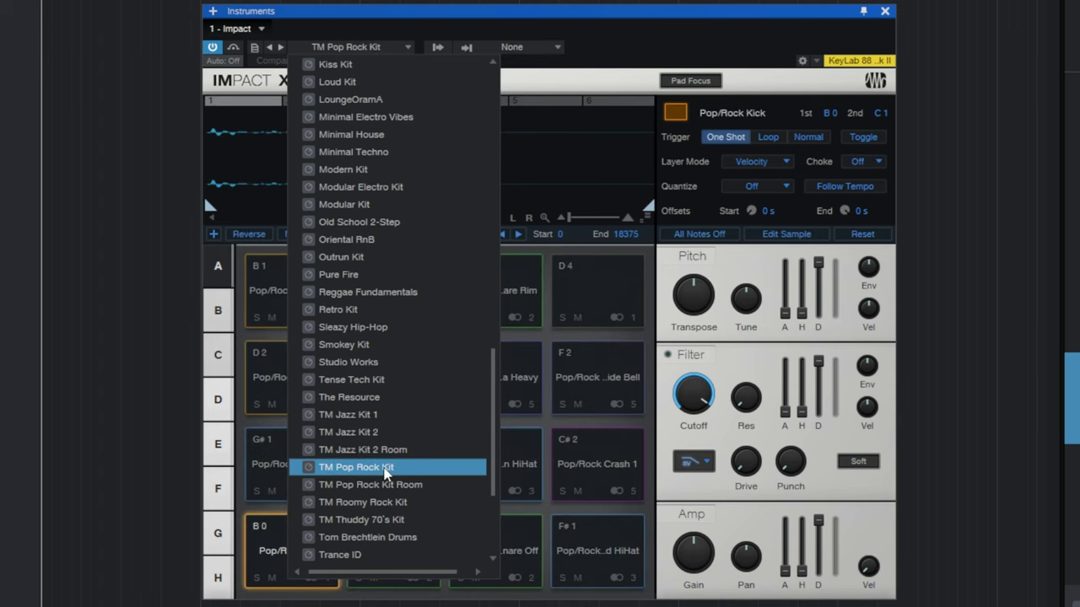
{"action": "left_click", "coordinate": [613, 147]}
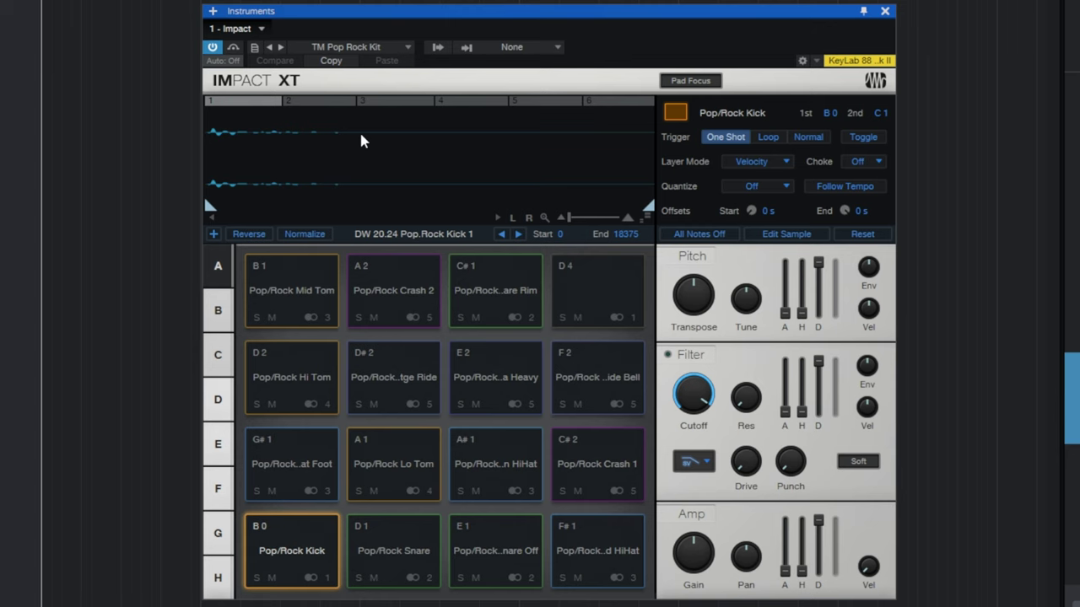
Audition the Pop/Rock Kick and Pop/Rock HiHat Foot pads.
{"action": "left_click", "coordinate": [304, 547]}
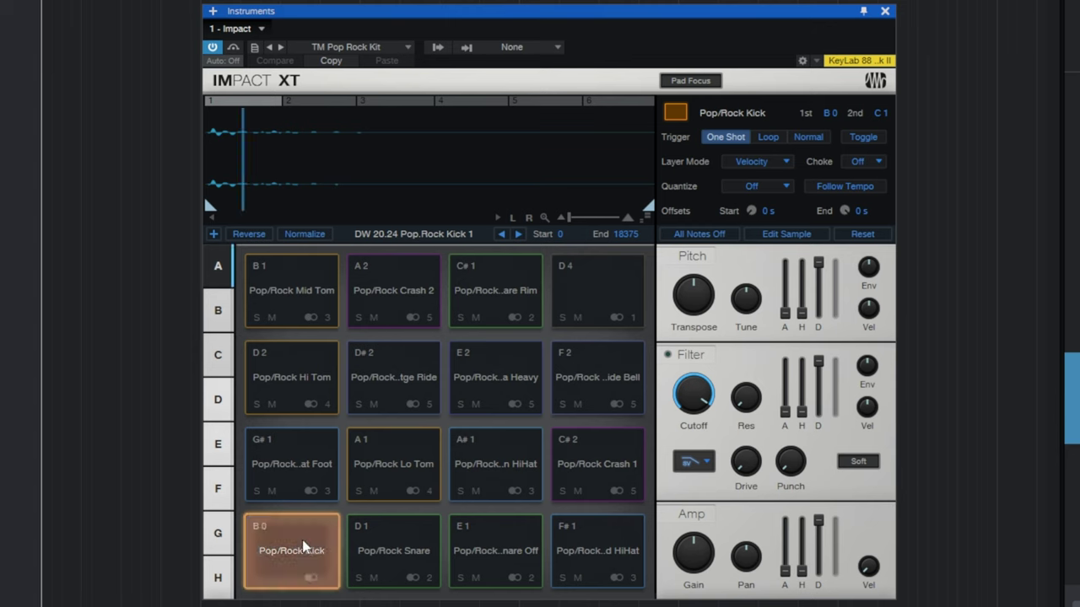
{"action": "left_click", "coordinate": [317, 455]}
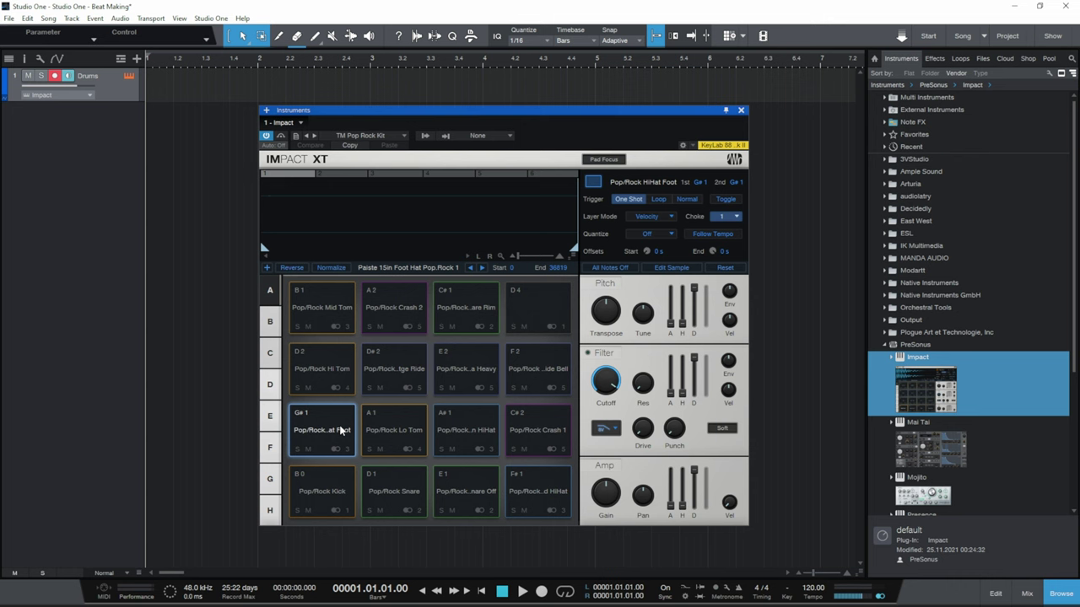
Bring up the on-screen Qwerty Keyboard device, try a note with it, and close it.
{"action": "key", "text": "ctrl+shift+q"}
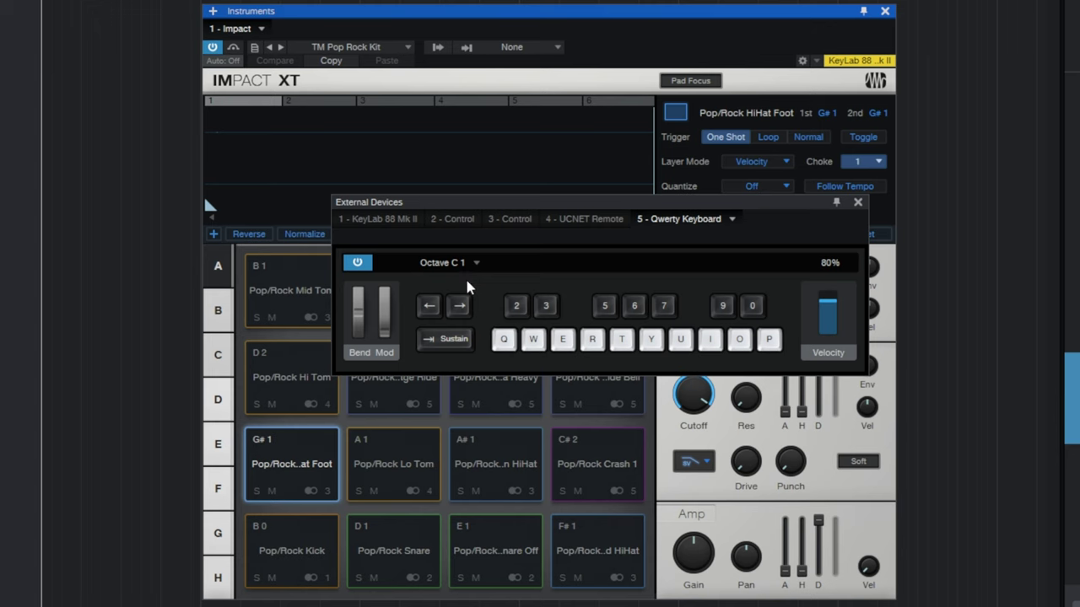
{"action": "key", "text": "q"}
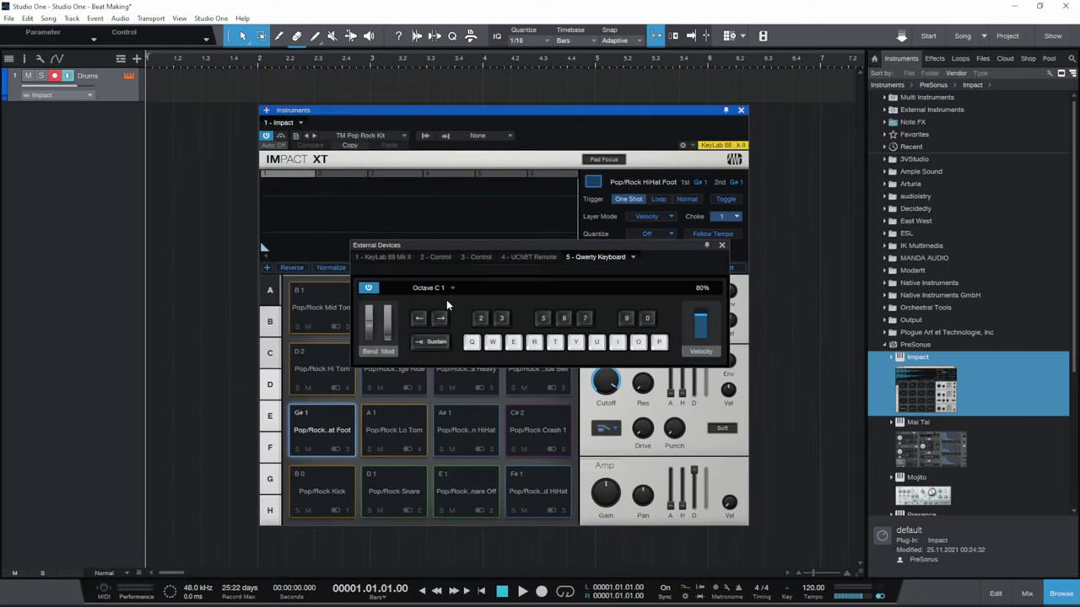
{"action": "left_click", "coordinate": [721, 244]}
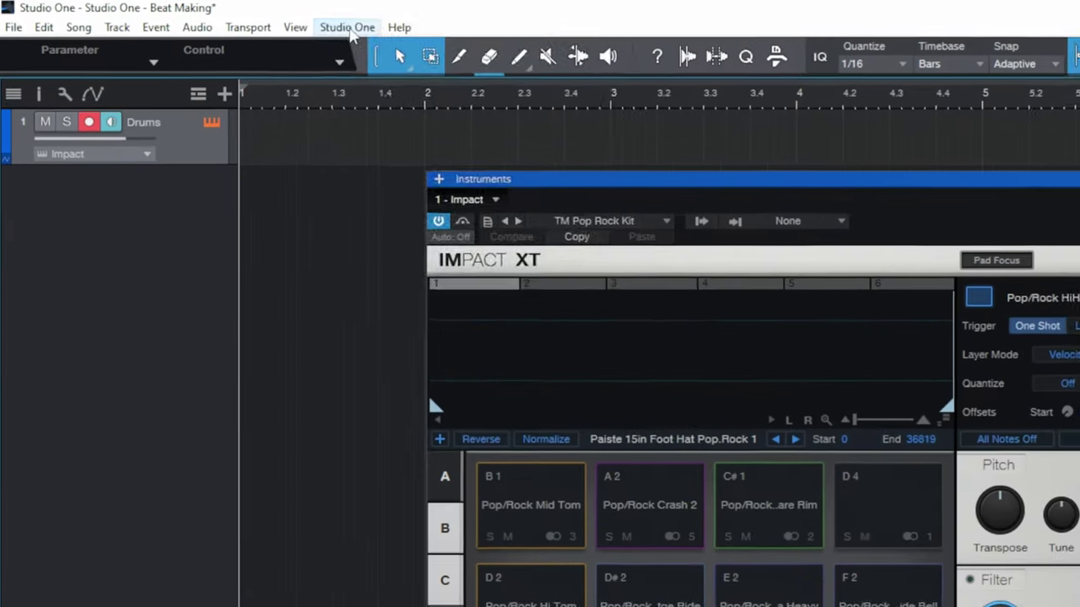
Remove the Qwerty Keyboard from the external devices in the program options.
{"action": "left_click", "coordinate": [211, 18]}
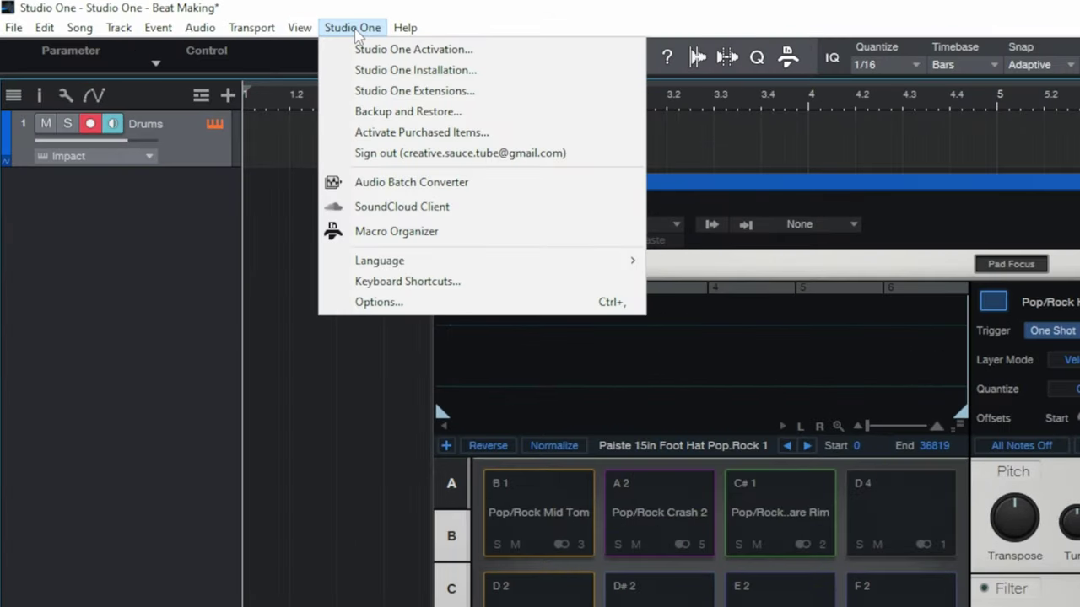
{"action": "left_click", "coordinate": [388, 304]}
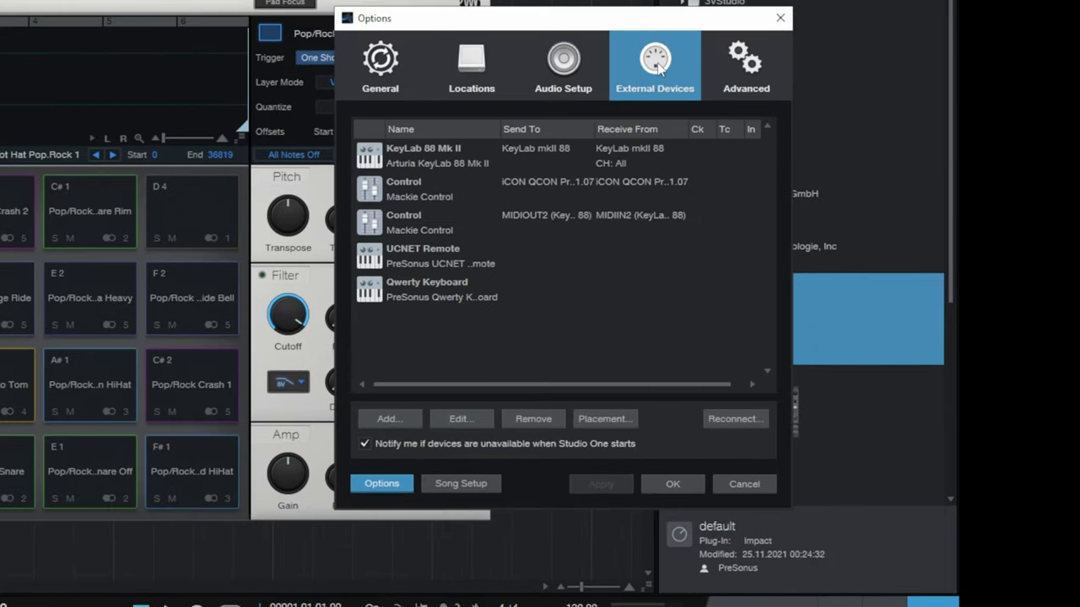
{"action": "left_click", "coordinate": [405, 289]}
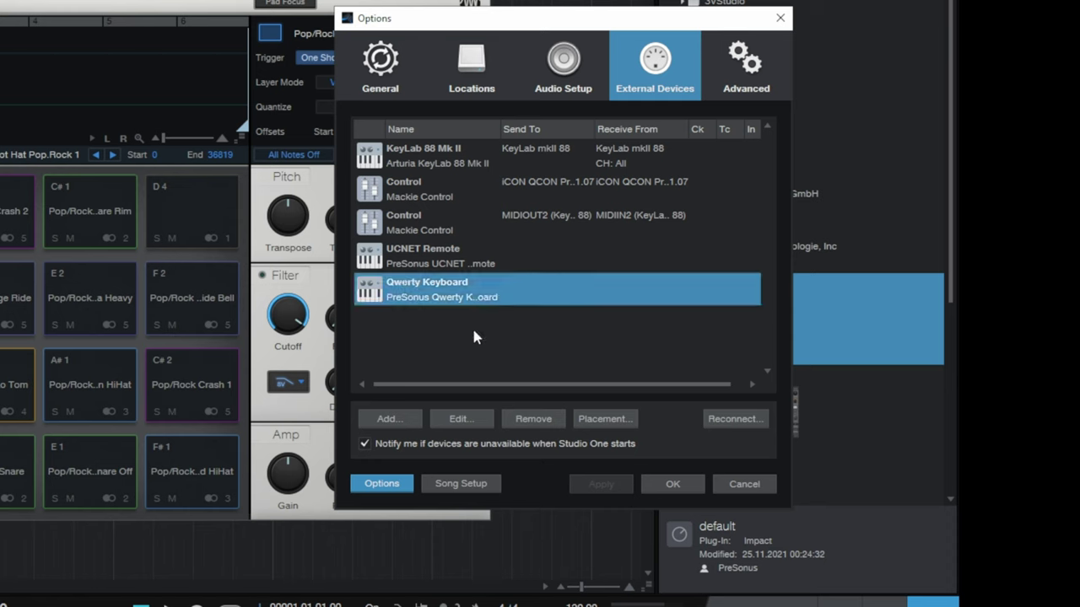
{"action": "left_click", "coordinate": [533, 418]}
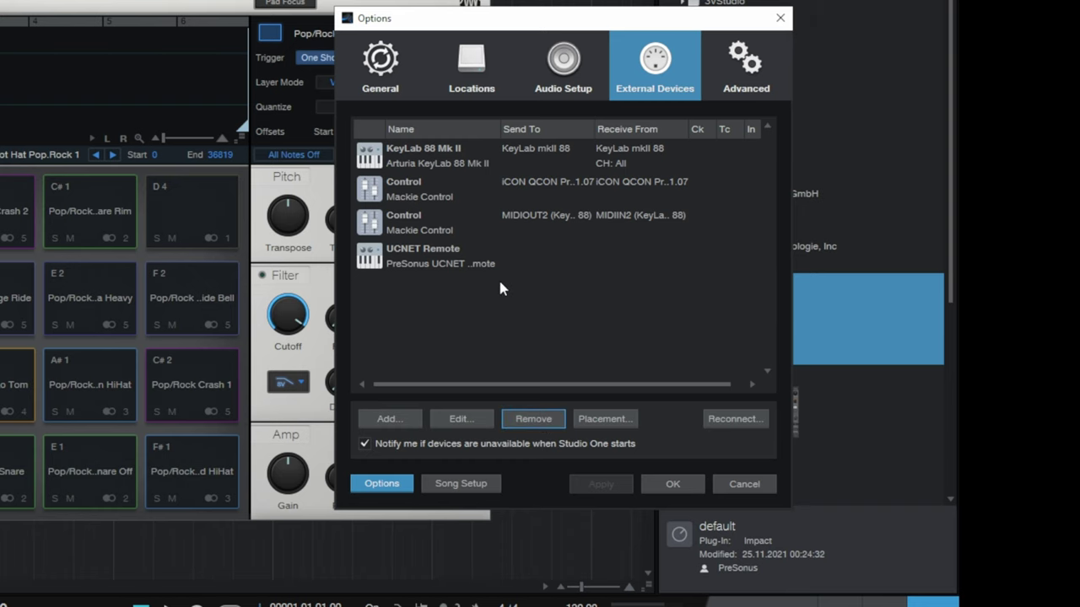
Add the PreSonus Qwerty Keyboard as an external device and confirm the options.
{"action": "left_click", "coordinate": [399, 421]}
{"action": "scroll", "coordinate": [334, 319], "scroll_direction": "down", "scroll_amount": 3}
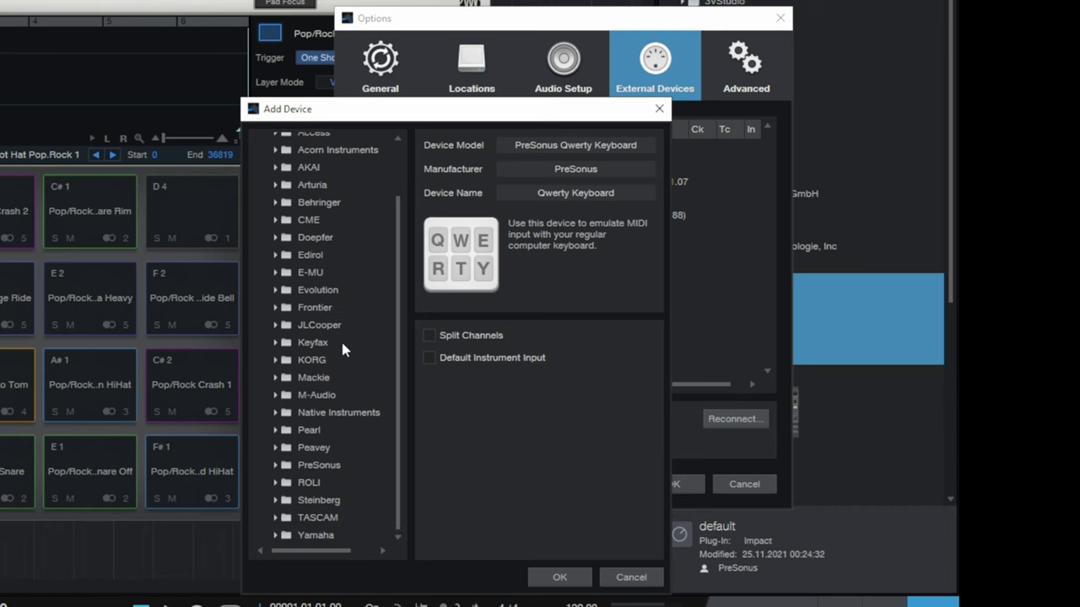
{"action": "left_click", "coordinate": [276, 466]}
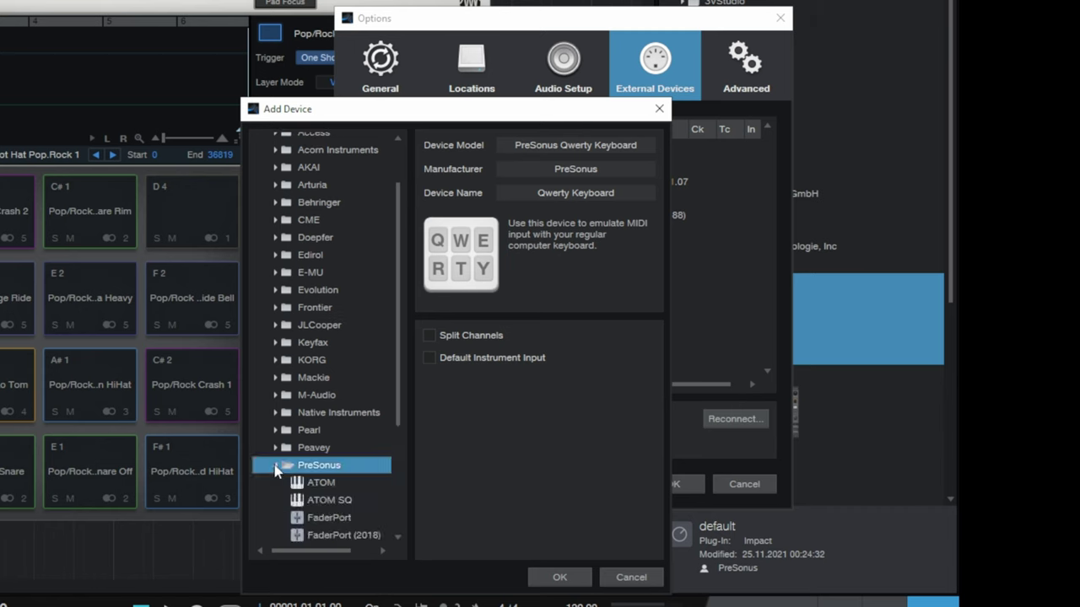
{"action": "scroll", "coordinate": [345, 357], "scroll_direction": "down", "scroll_amount": 5}
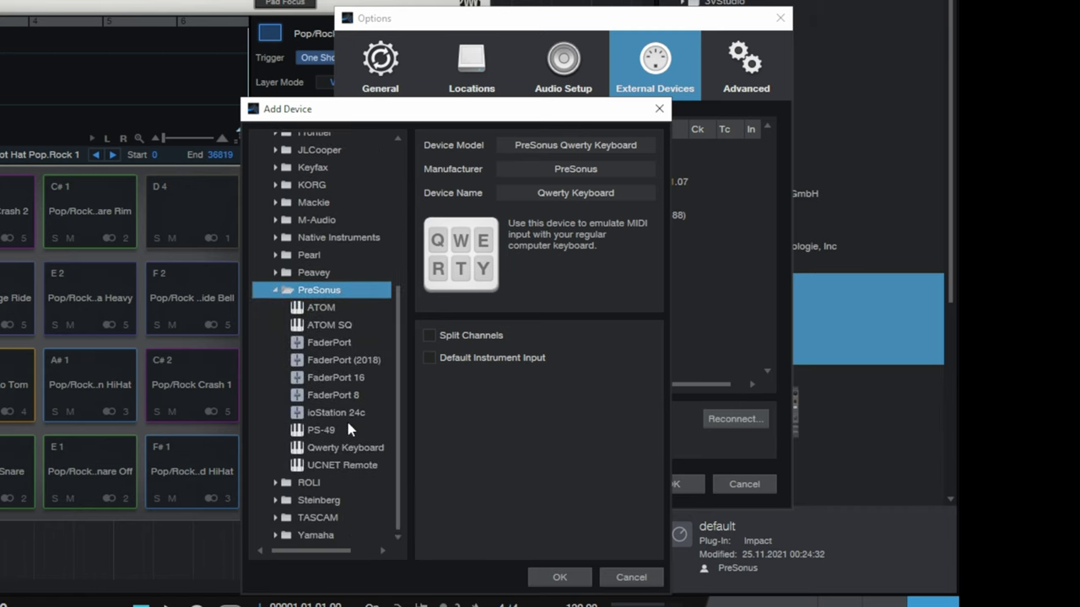
{"action": "left_click", "coordinate": [331, 452]}
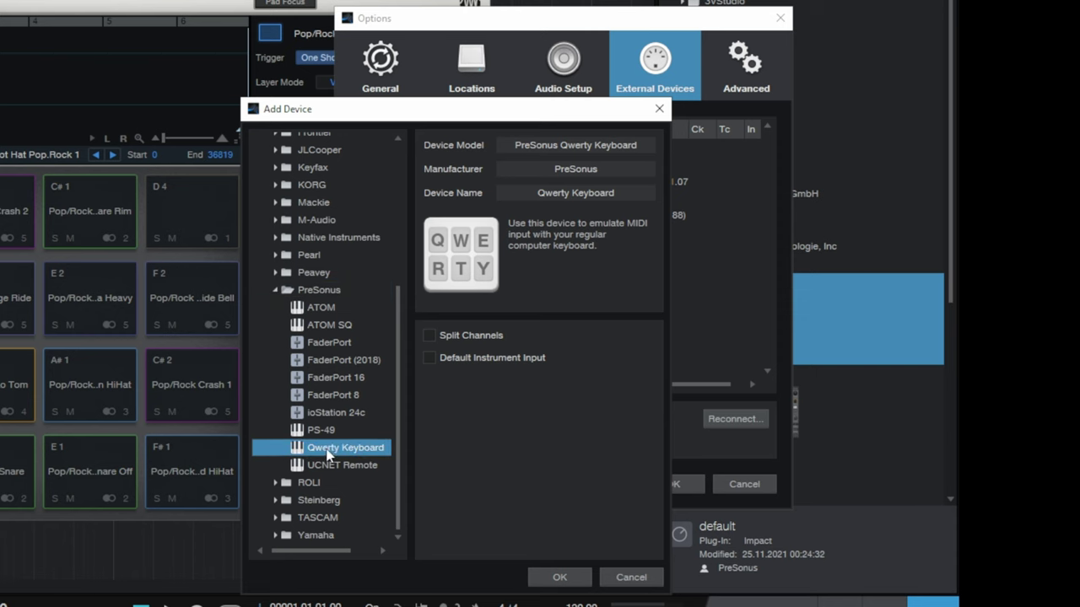
{"action": "left_click", "coordinate": [576, 581]}
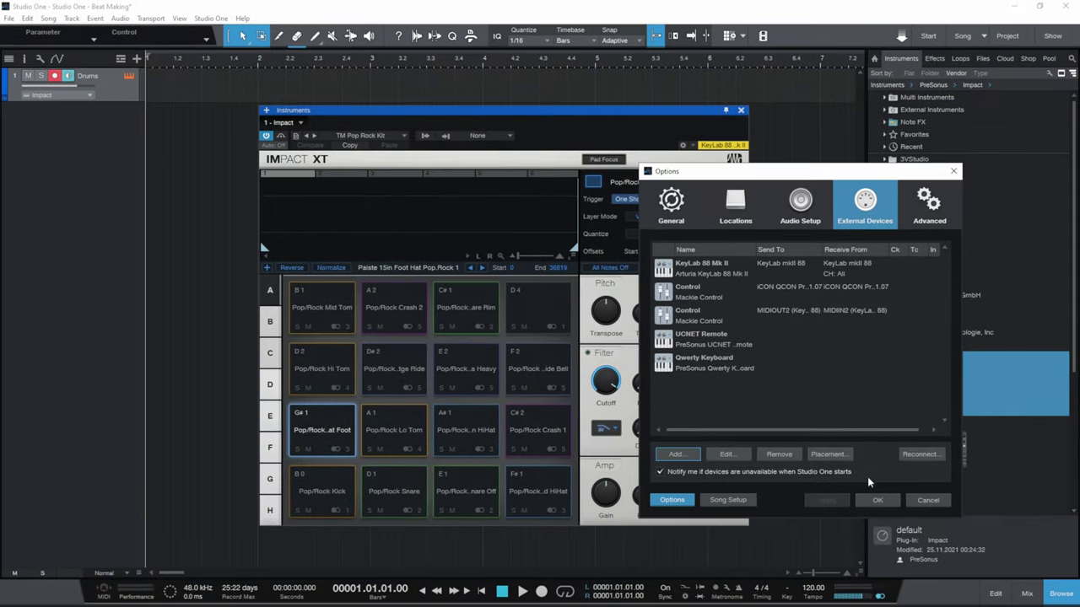
{"action": "left_click", "coordinate": [878, 501]}
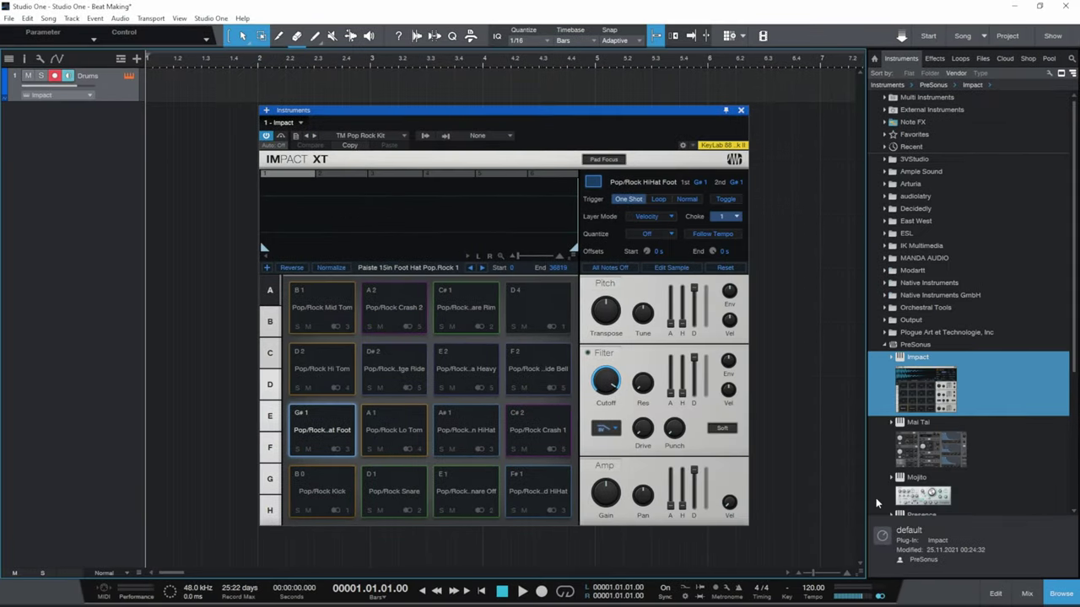
View the newly added Qwerty Keyboard in its device window and close the window.
{"action": "key", "text": "Caps_Lock"}
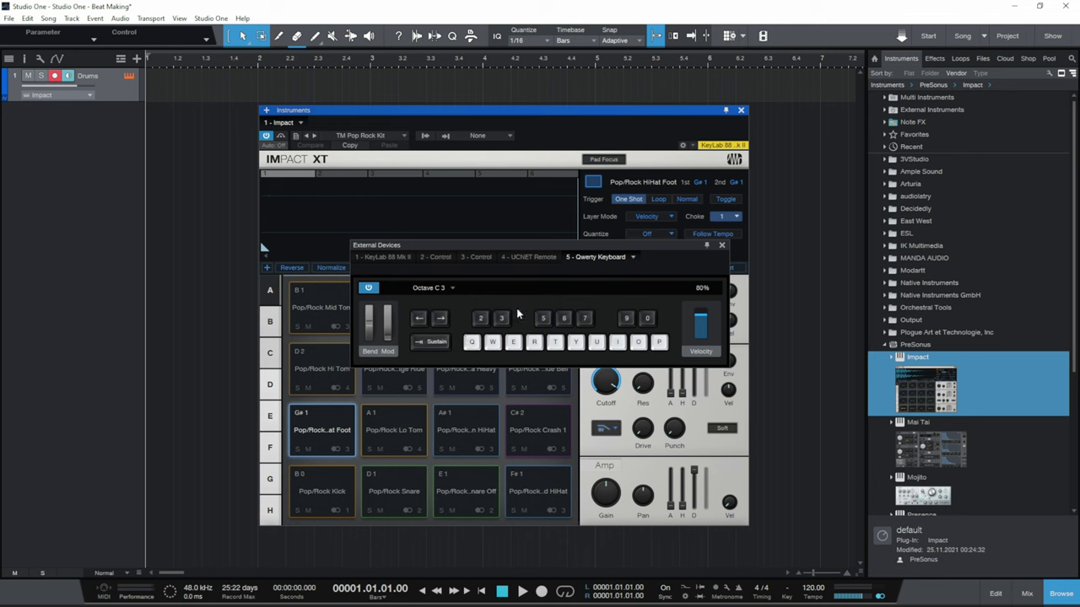
{"action": "left_click", "coordinate": [723, 246]}
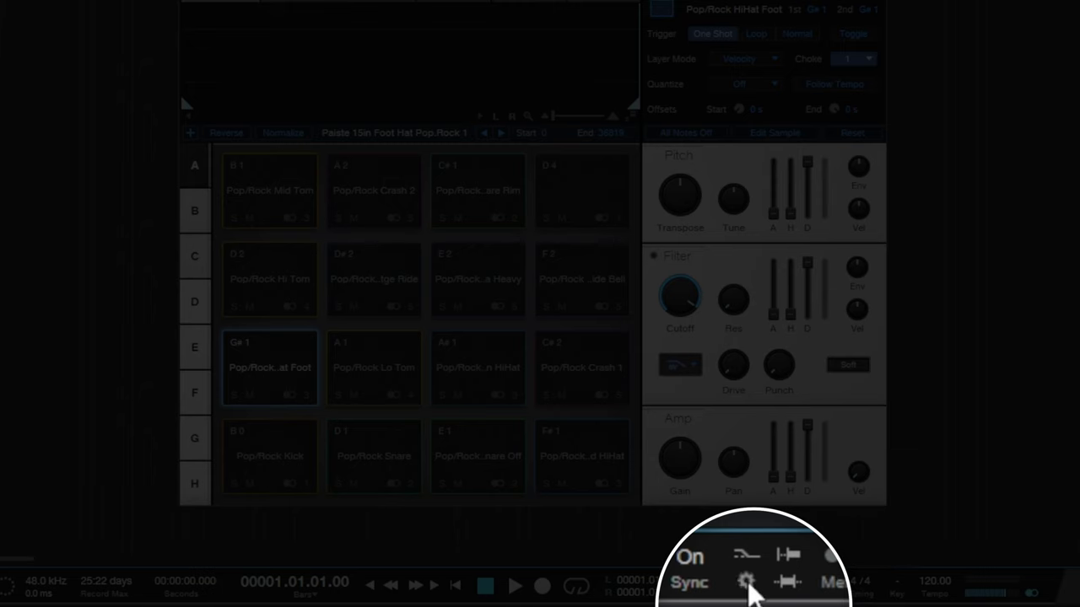
Show the record panel with its recording mode options and hide it again.
{"action": "left_click", "coordinate": [749, 593]}
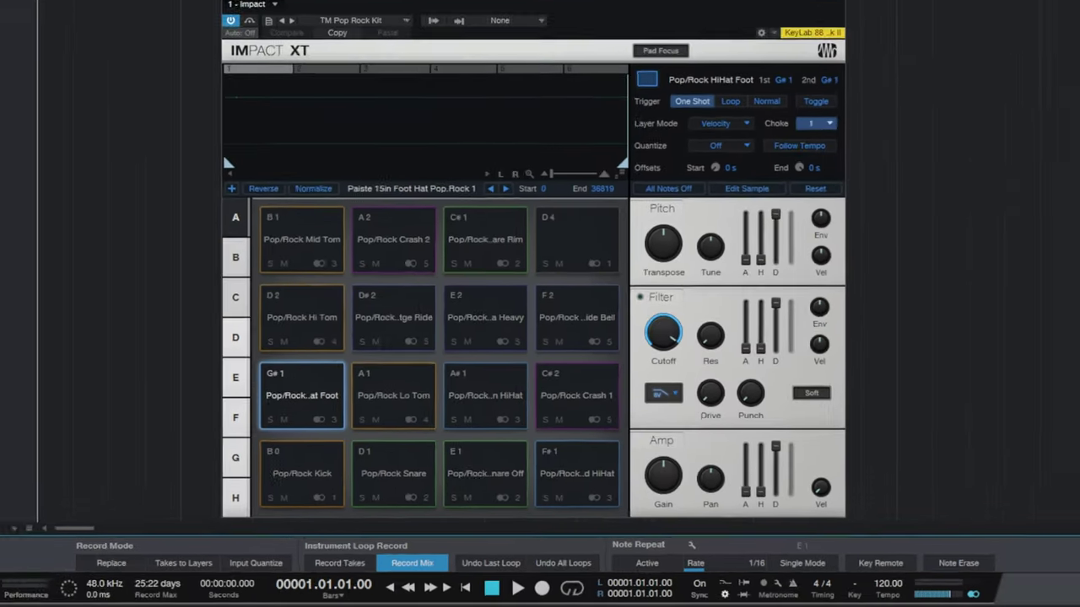
{"action": "key", "text": "alt+shift+r"}
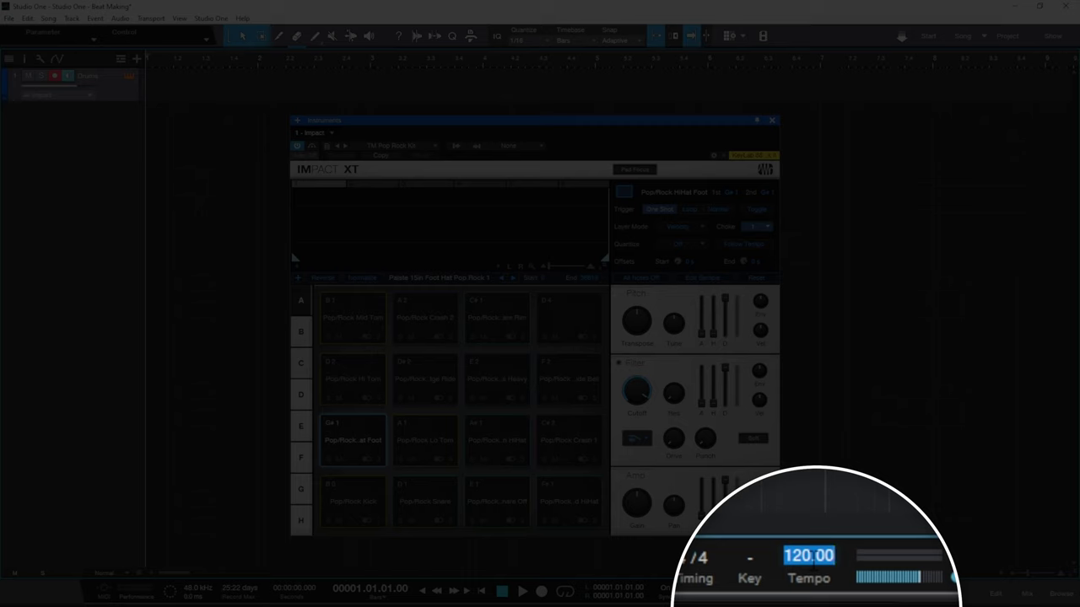
Try a song tempo of 110 and tap tempo, and settle the tempo at 90 BPM.
{"action": "type", "text": "110"}
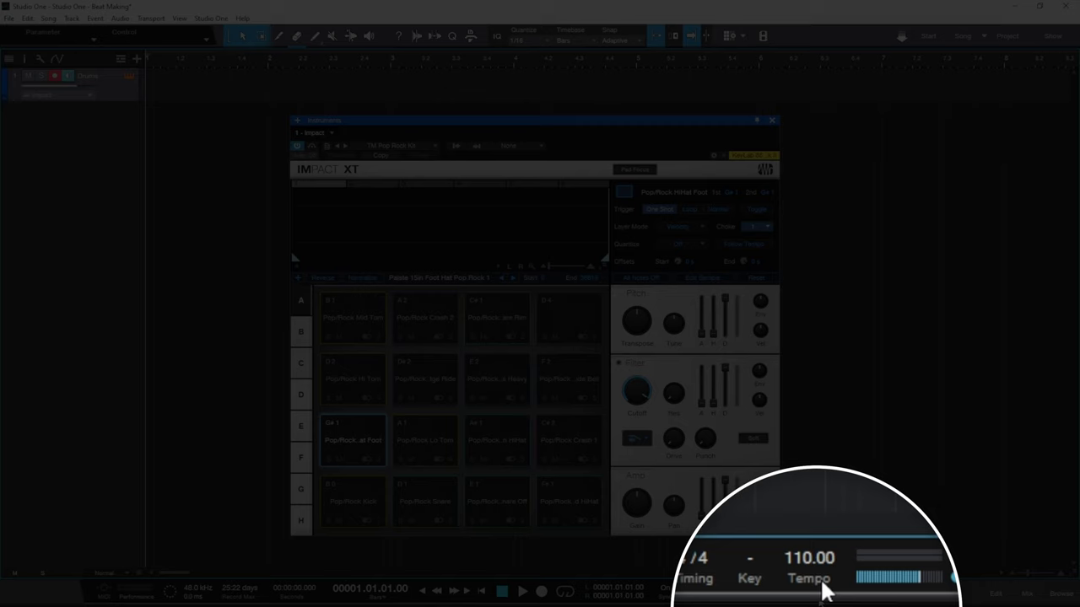
{"action": "left_click", "coordinate": [822, 590]}
{"action": "left_click", "coordinate": [823, 589]}
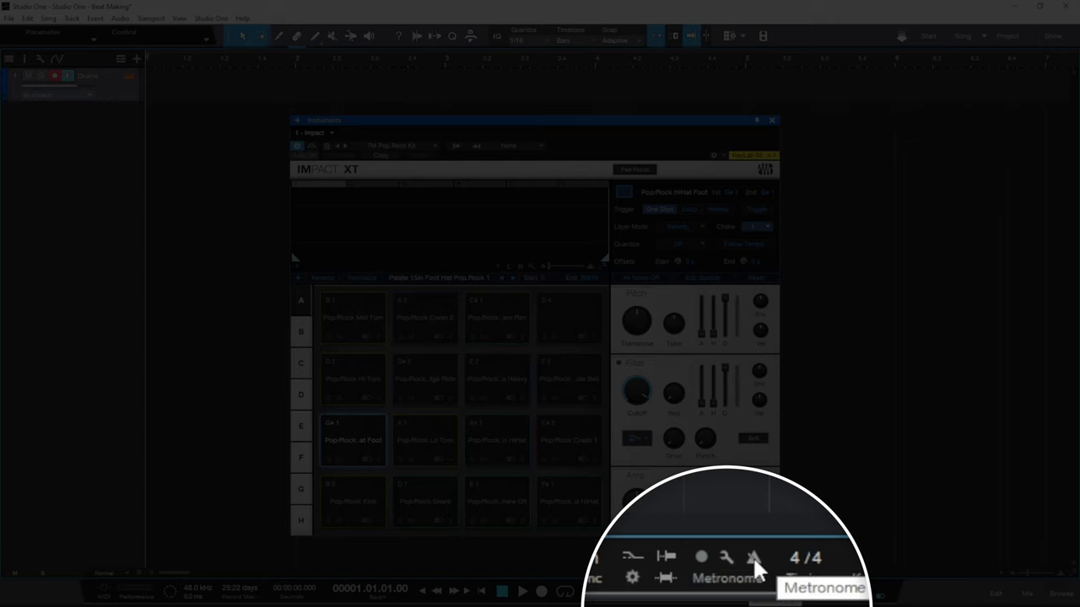
Turn on the metronome and play the song to hear the click.
{"action": "left_click", "coordinate": [753, 557]}
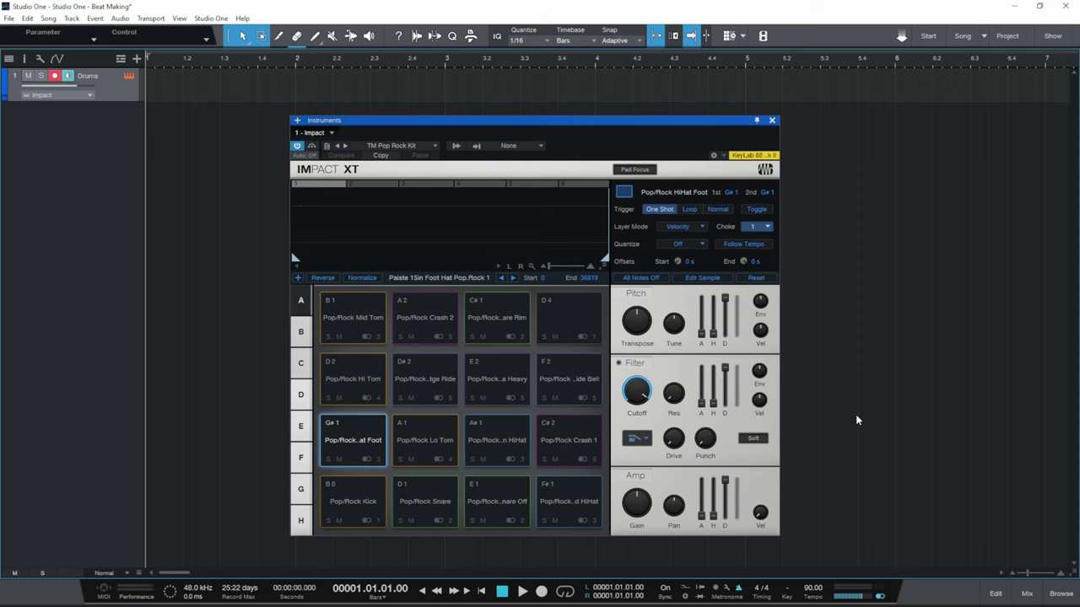
{"action": "key", "text": "space"}
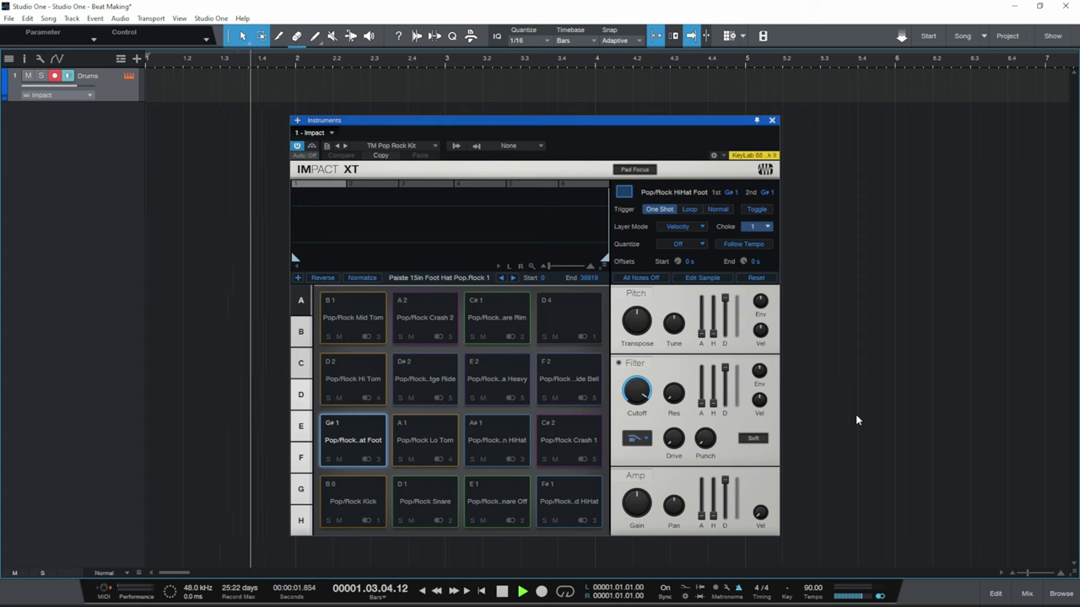
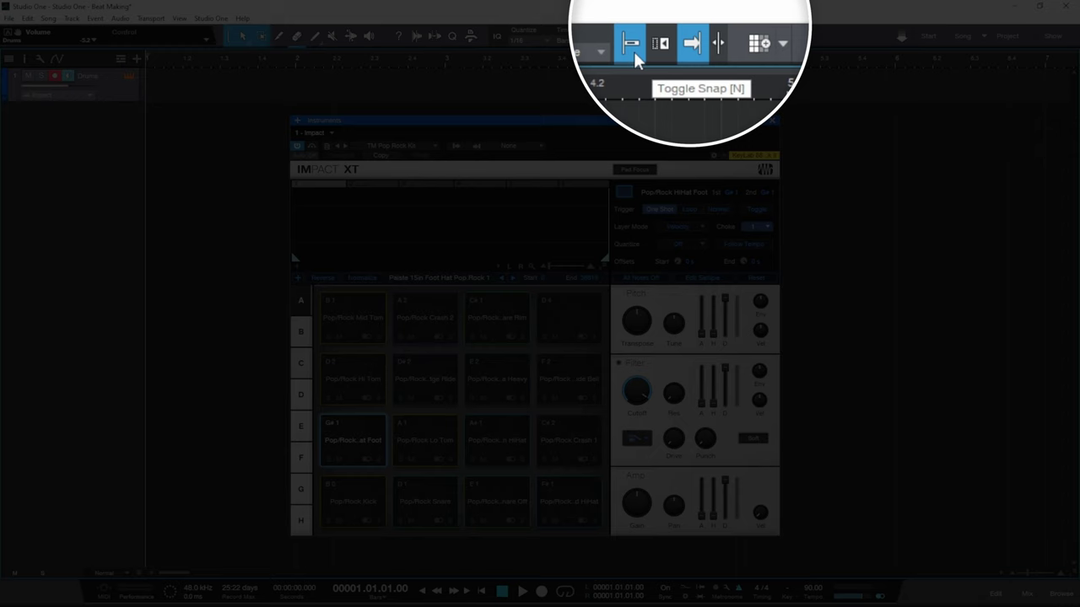
With snap on, place the playhead at bar 2 and record a hi-hat pattern on the Drums track.
{"action": "left_click", "coordinate": [633, 46]}
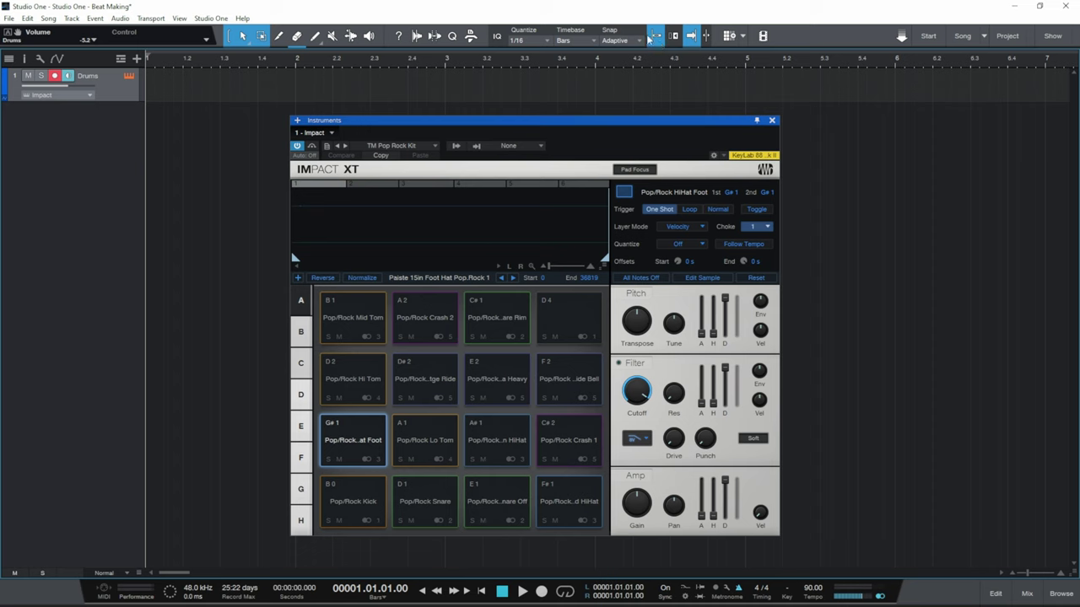
{"action": "left_click", "coordinate": [297, 63]}
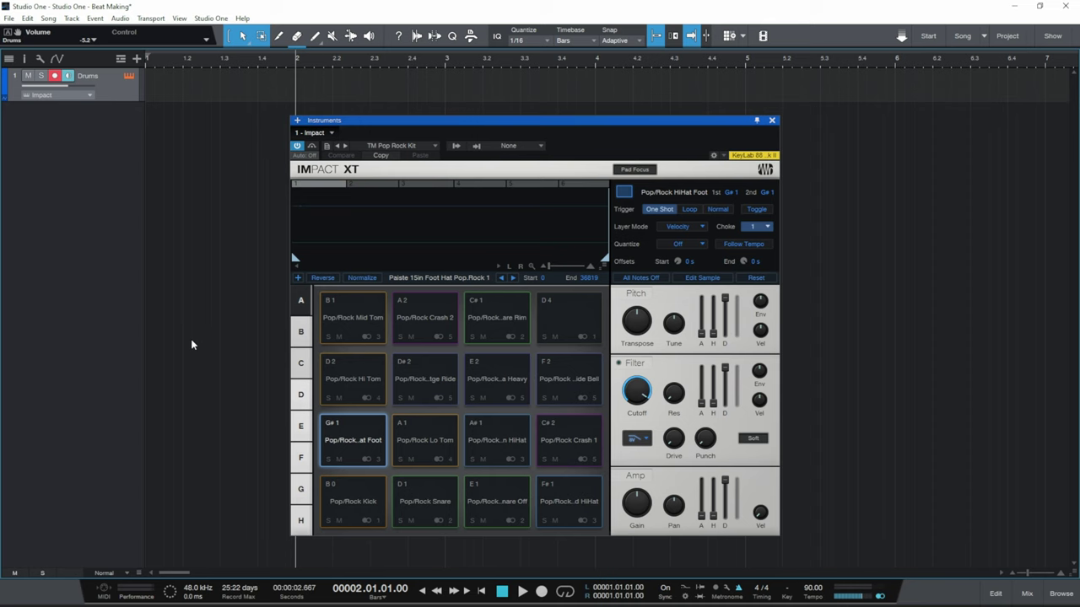
{"action": "key", "text": "KP_Multiply"}
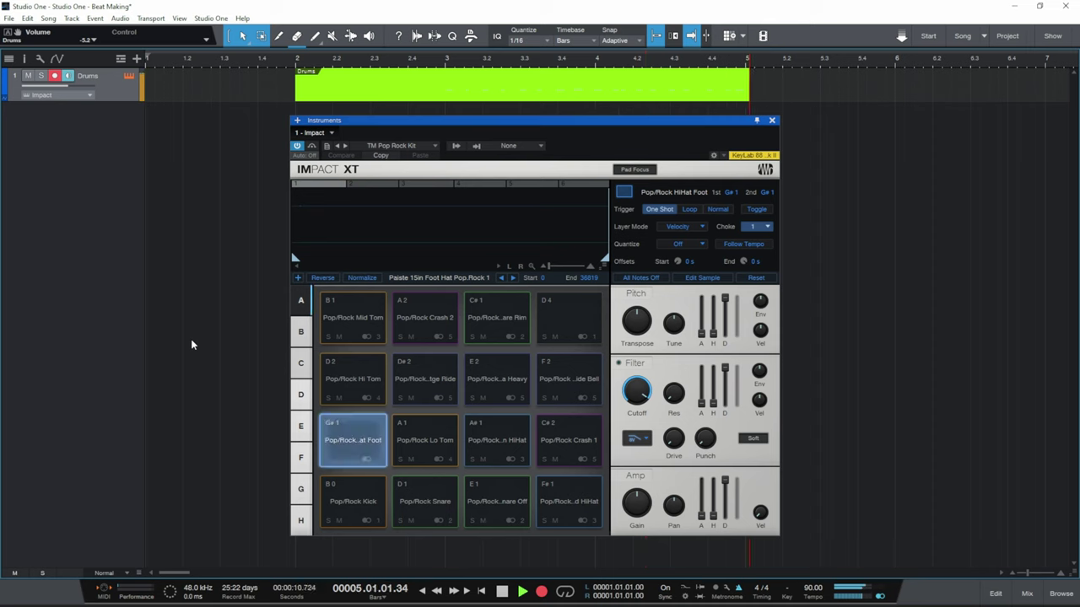
{"action": "key", "text": "space"}
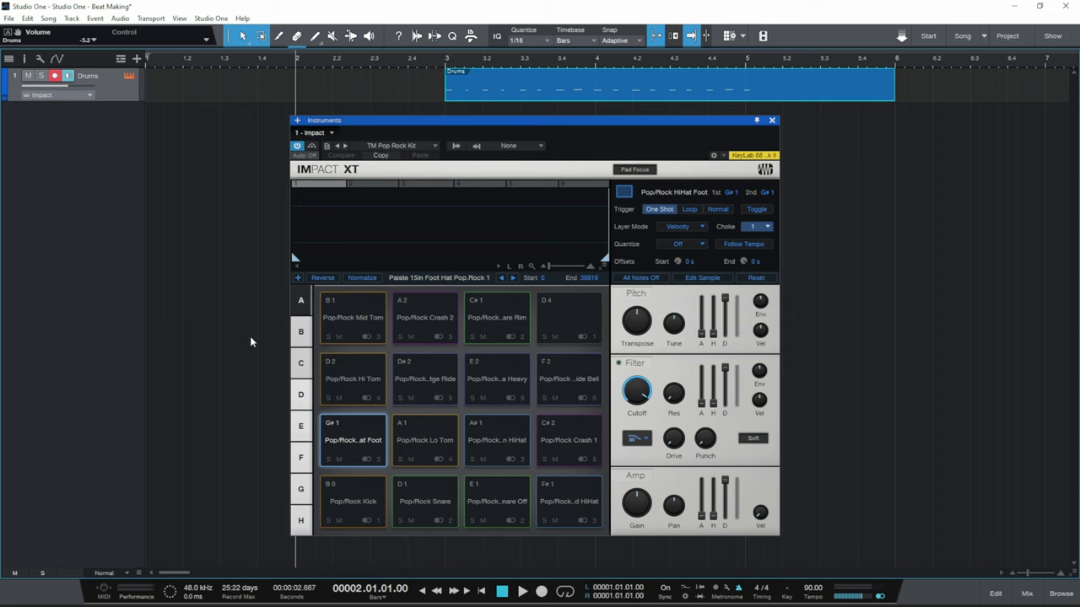
Play back the recorded Drums event from bar 3 to check its timing.
{"action": "left_click", "coordinate": [446, 64]}
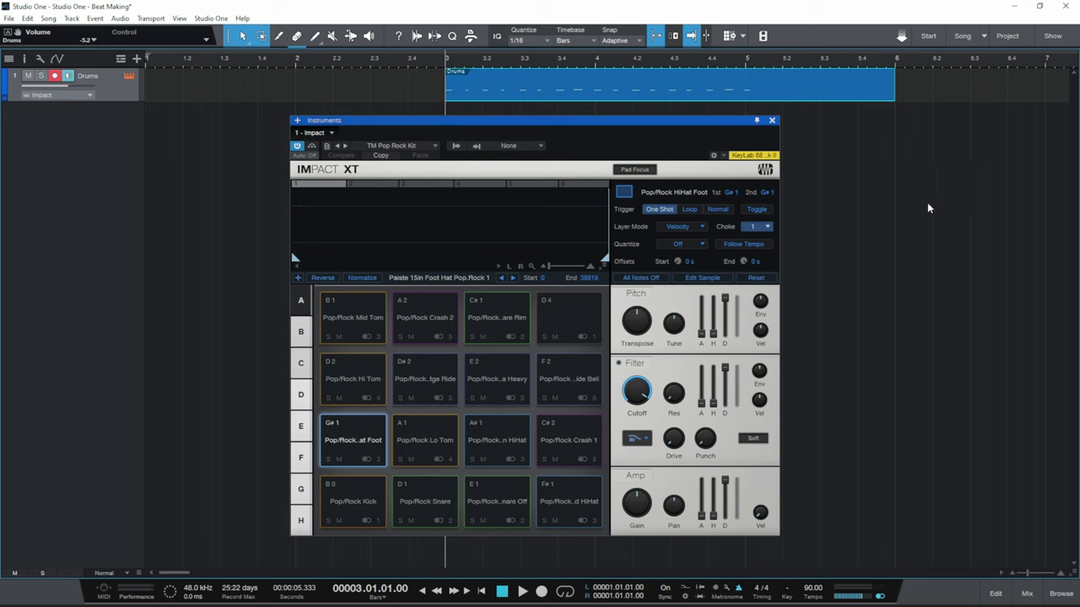
{"action": "key", "text": "space"}
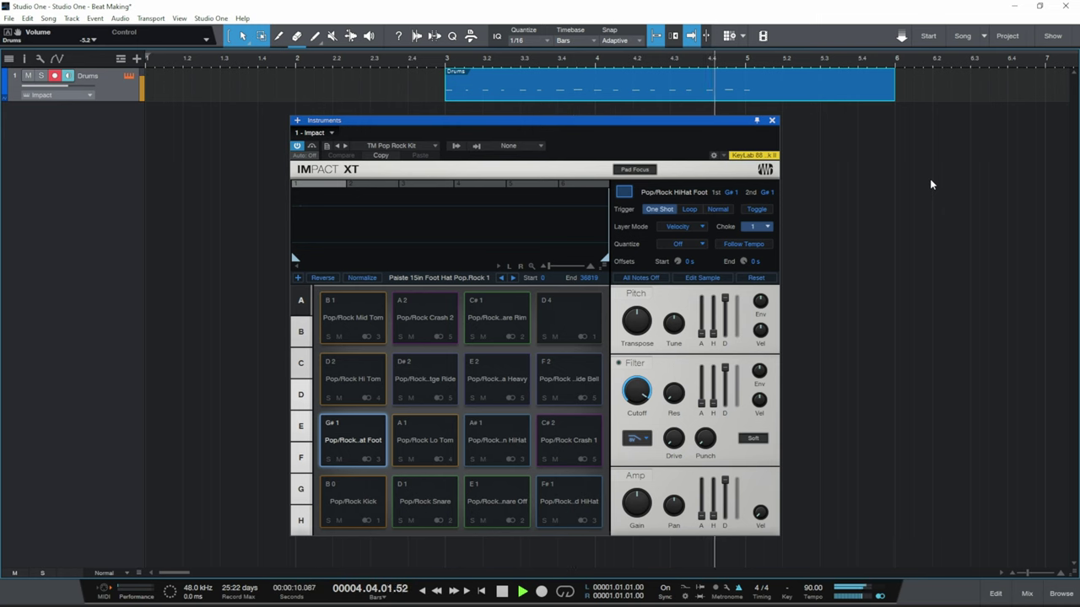
{"action": "key", "text": "space"}
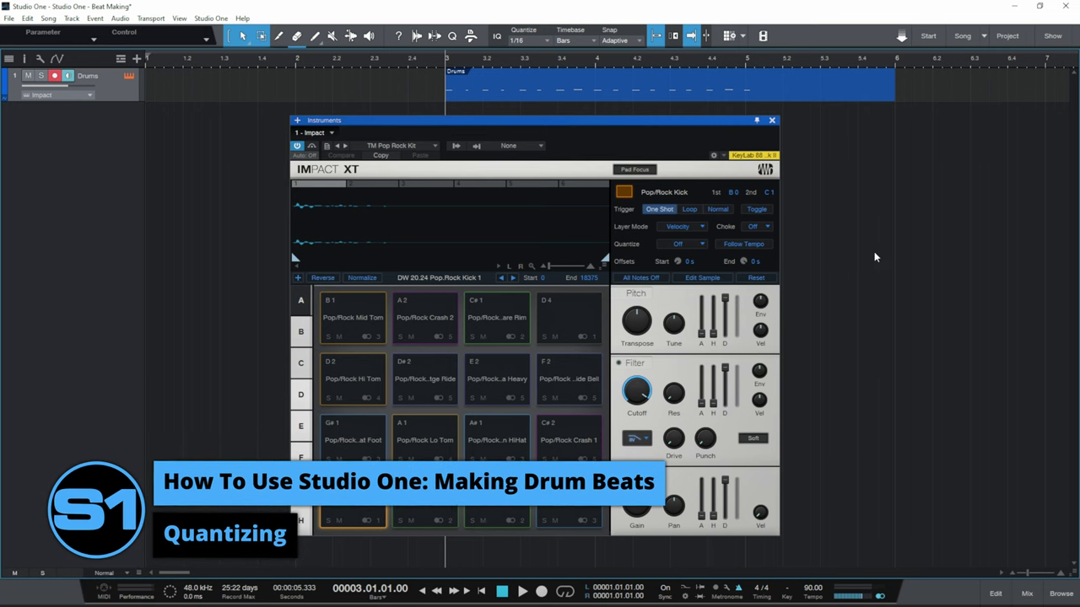
Close the Impact XT window and open the recorded Drums event in the note editor.
{"action": "left_click", "coordinate": [773, 120]}
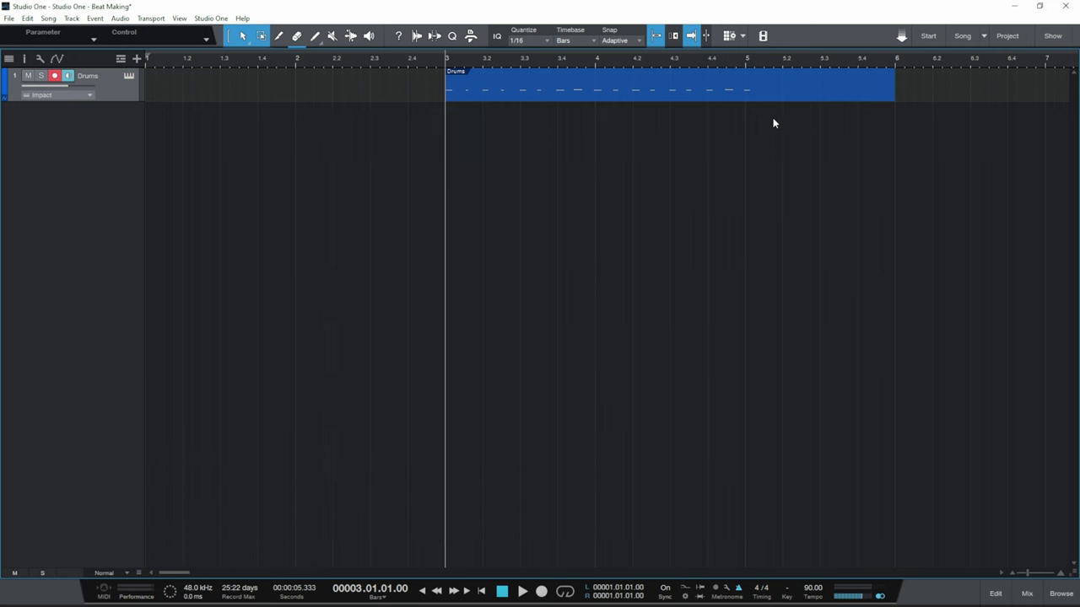
{"action": "double_click", "coordinate": [485, 91]}
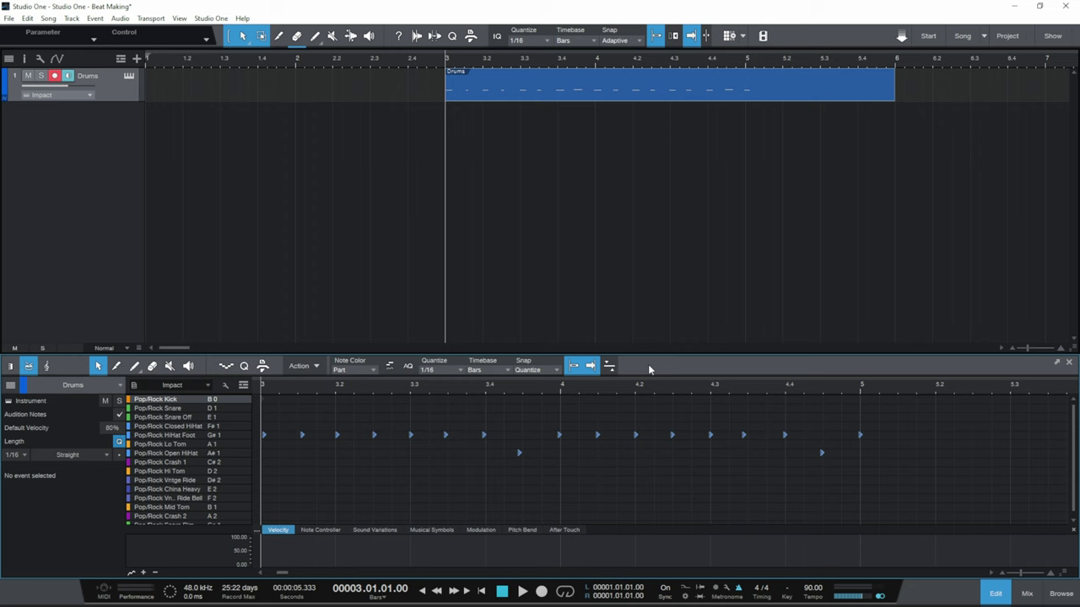
Examine the recorded hi-hat notes in the piano roll view, and return to the drum editor view.
{"action": "left_click", "coordinate": [10, 365]}
{"action": "scroll", "coordinate": [385, 465], "scroll_direction": "down", "scroll_amount": 3}
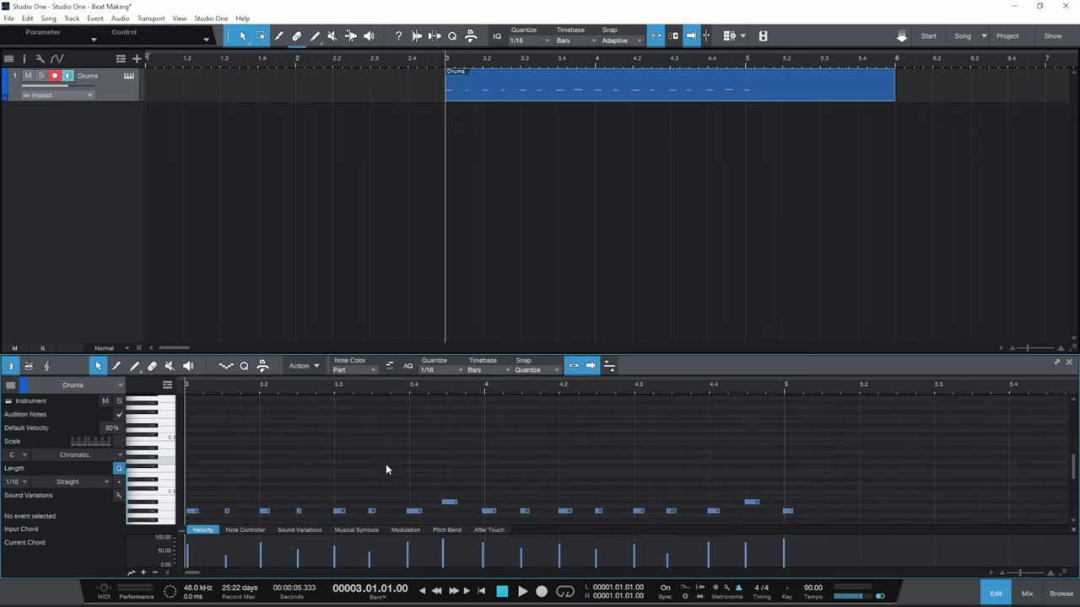
{"action": "scroll", "coordinate": [389, 468], "scroll_direction": "down", "scroll_amount": 1}
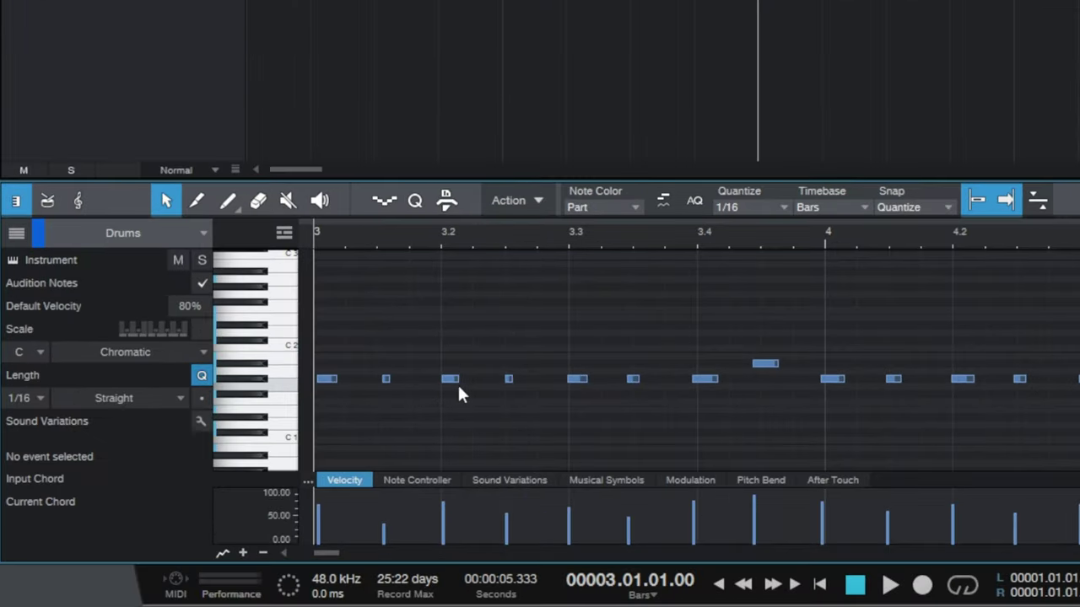
{"action": "left_click", "coordinate": [261, 452]}
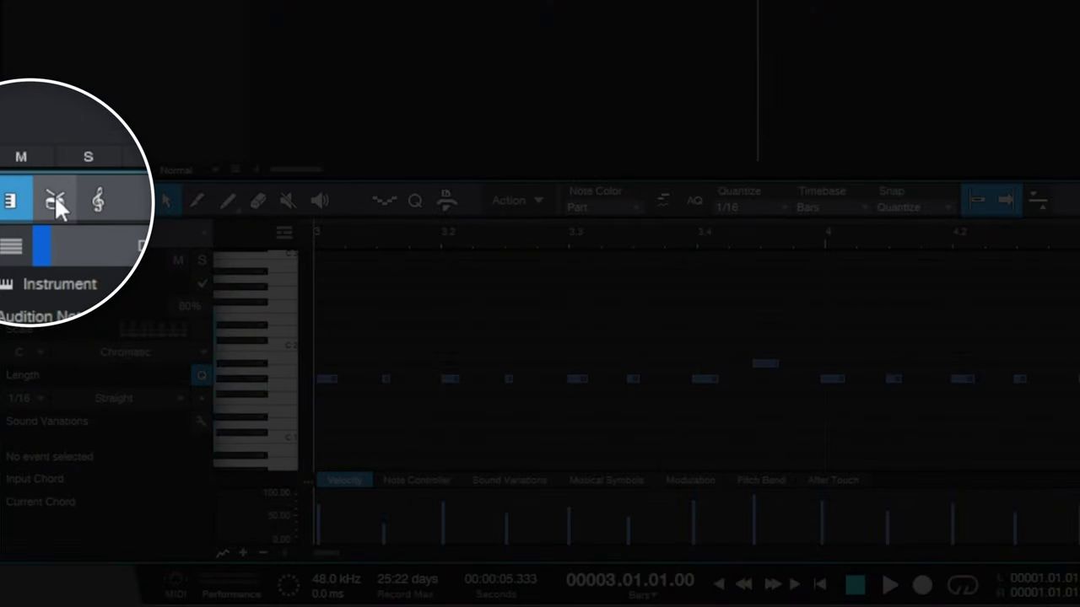
{"action": "left_click", "coordinate": [54, 198]}
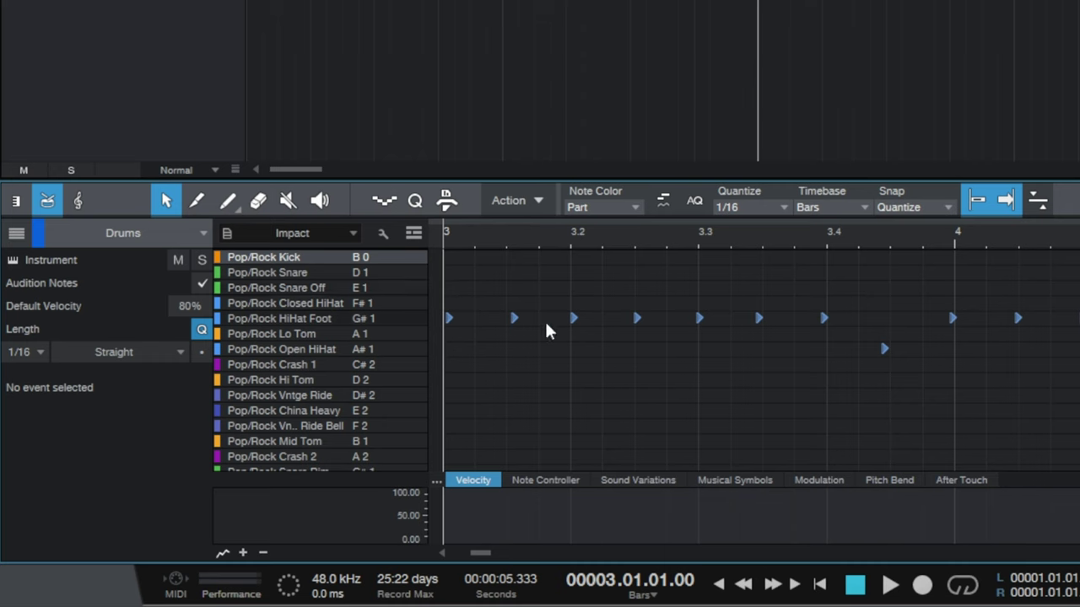
{"action": "mouse_move", "coordinate": [511, 320]}
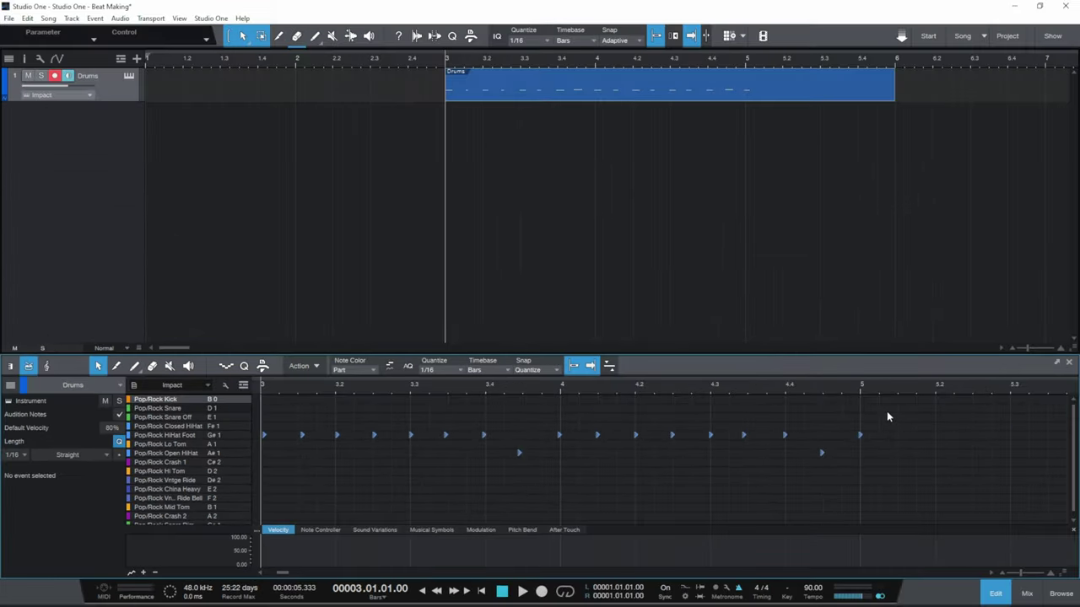
Select all recorded hi-hat notes, quantize them to the 1/16 grid, and play them back.
{"action": "left_click_drag", "start_coordinate": [879, 404], "coordinate": [253, 477]}
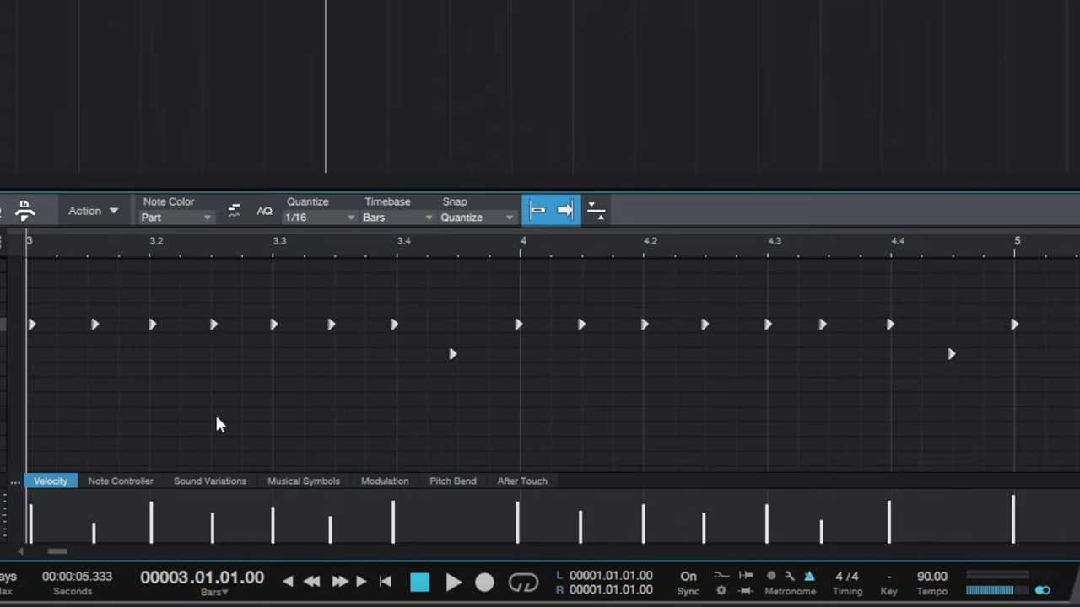
{"action": "key", "text": "q"}
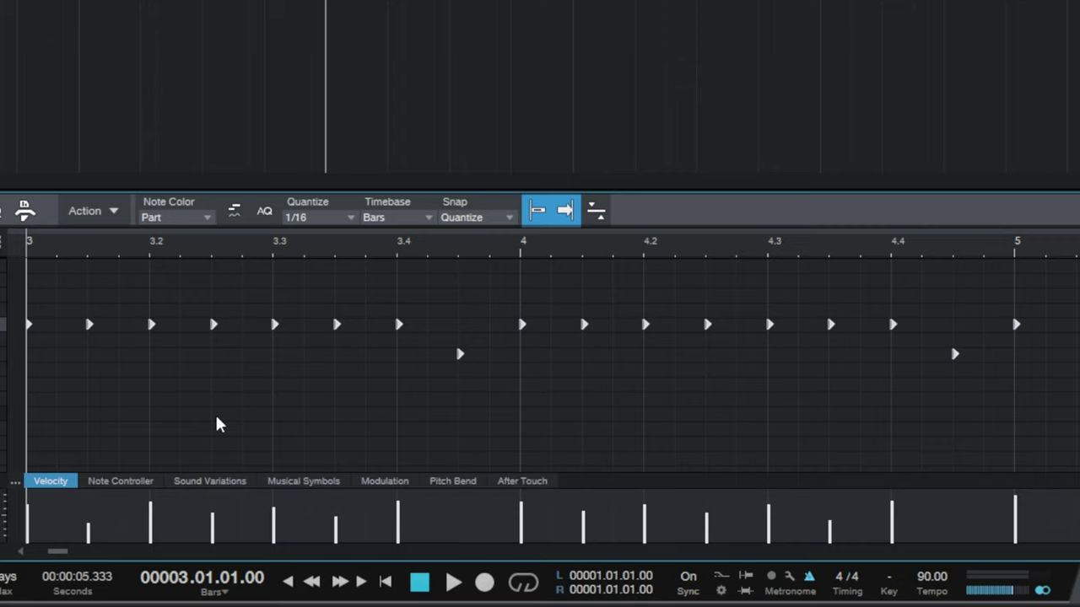
{"action": "key", "text": "space"}
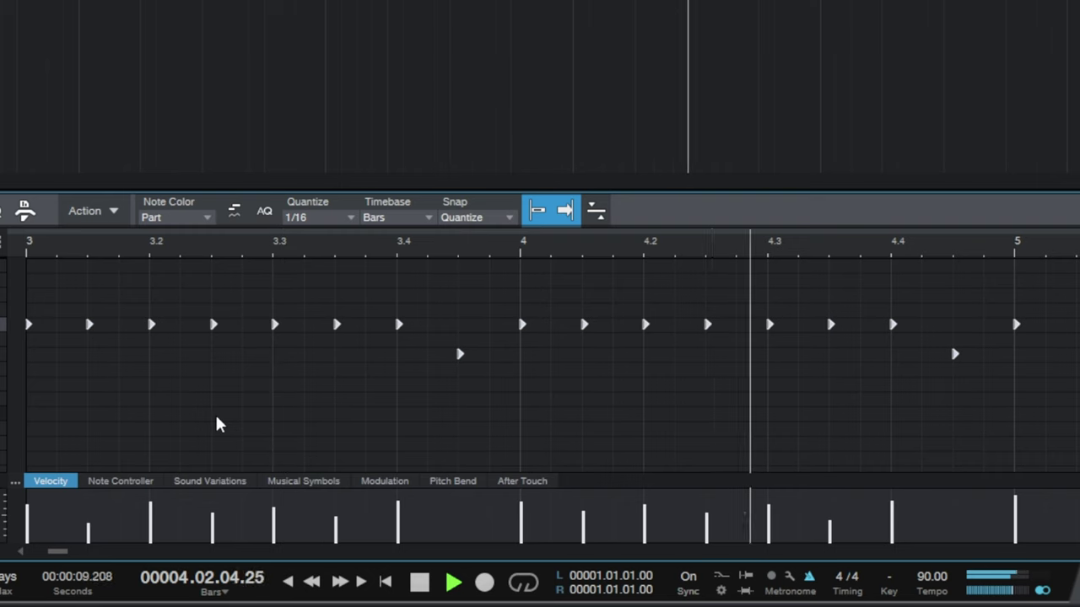
{"action": "key", "text": "space"}
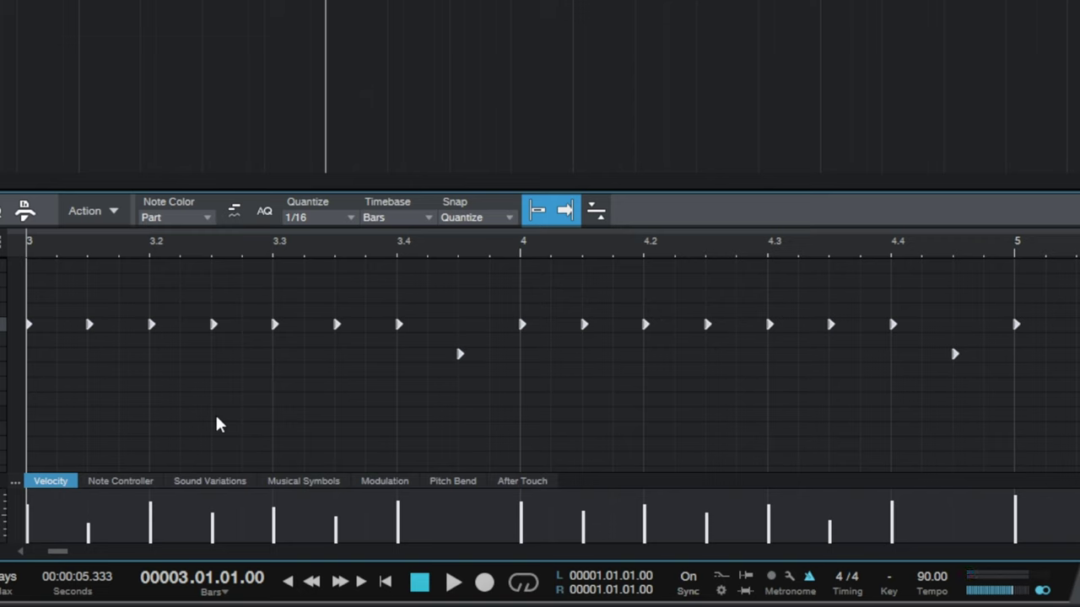
Restore the selected notes' original timing and try quantizing them to 1/2, listening to the pattern.
{"action": "key", "text": "shift+q"}
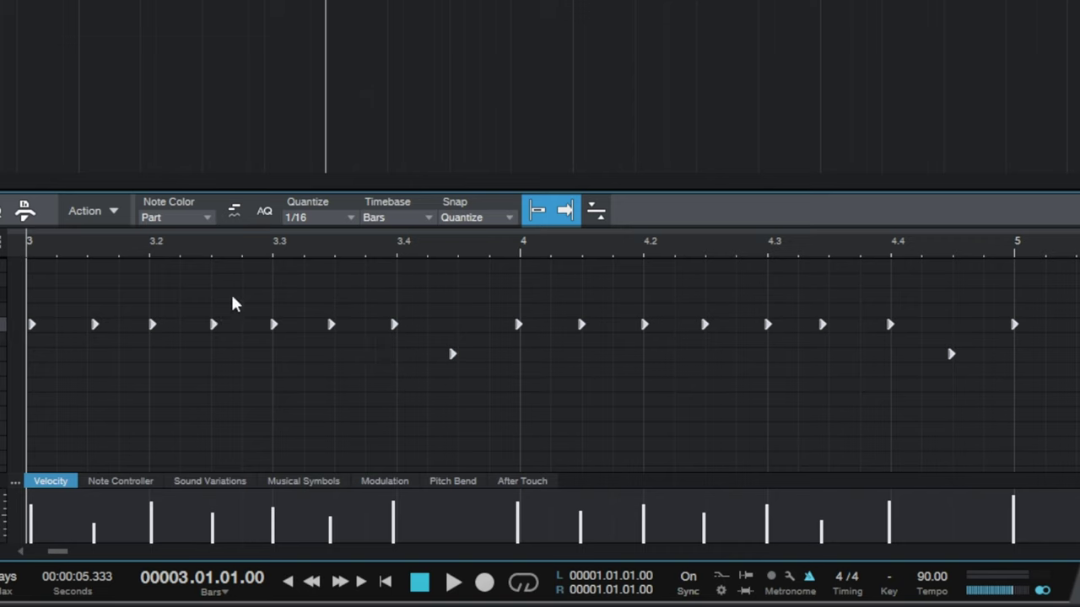
{"action": "left_click", "coordinate": [350, 216]}
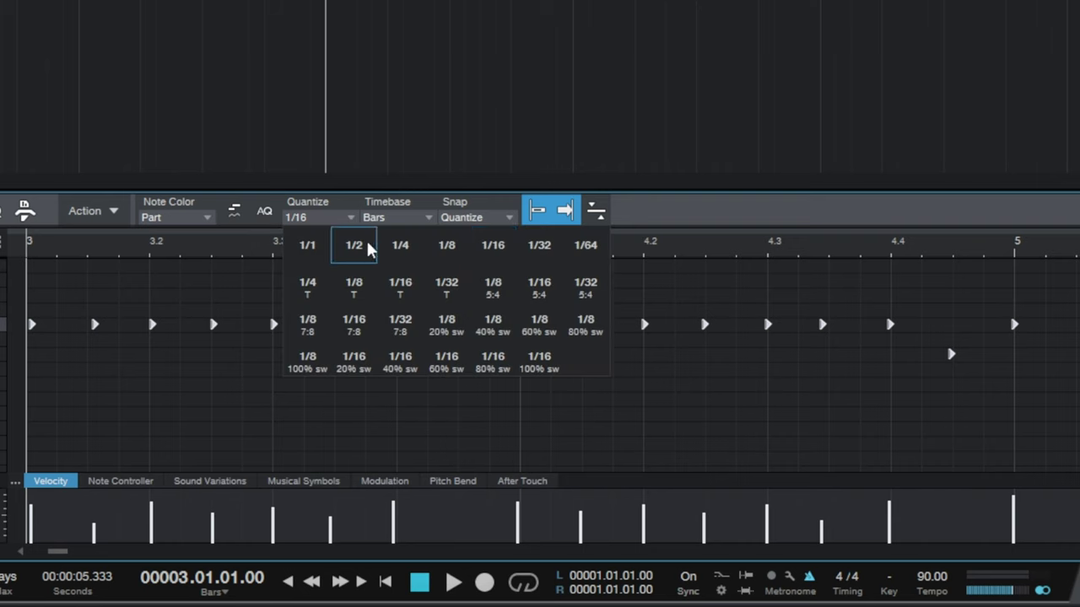
{"action": "left_click", "coordinate": [355, 250]}
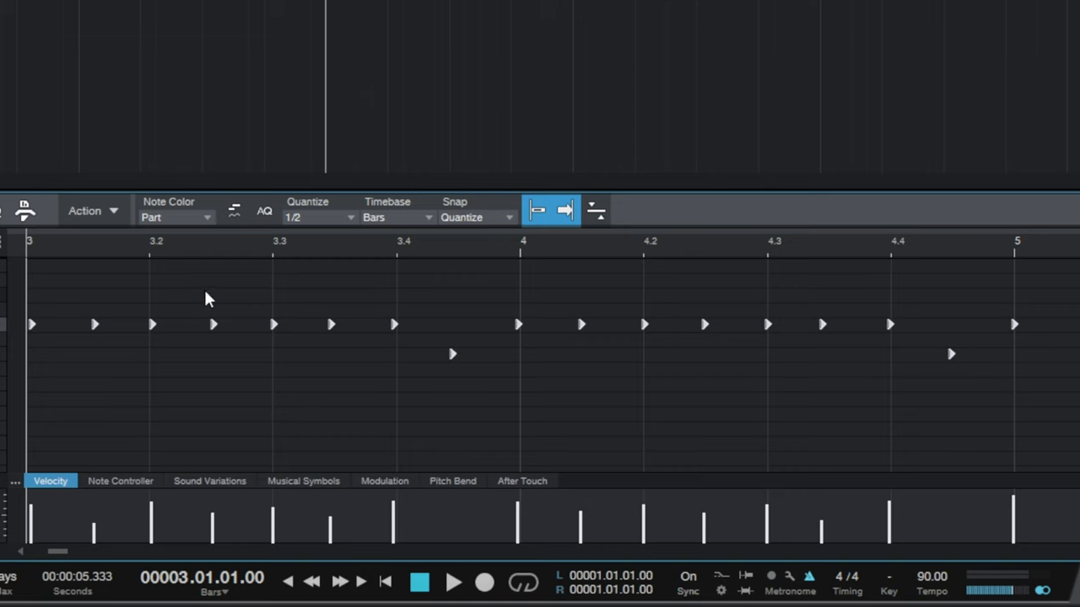
{"action": "key", "text": "ctrl+z"}
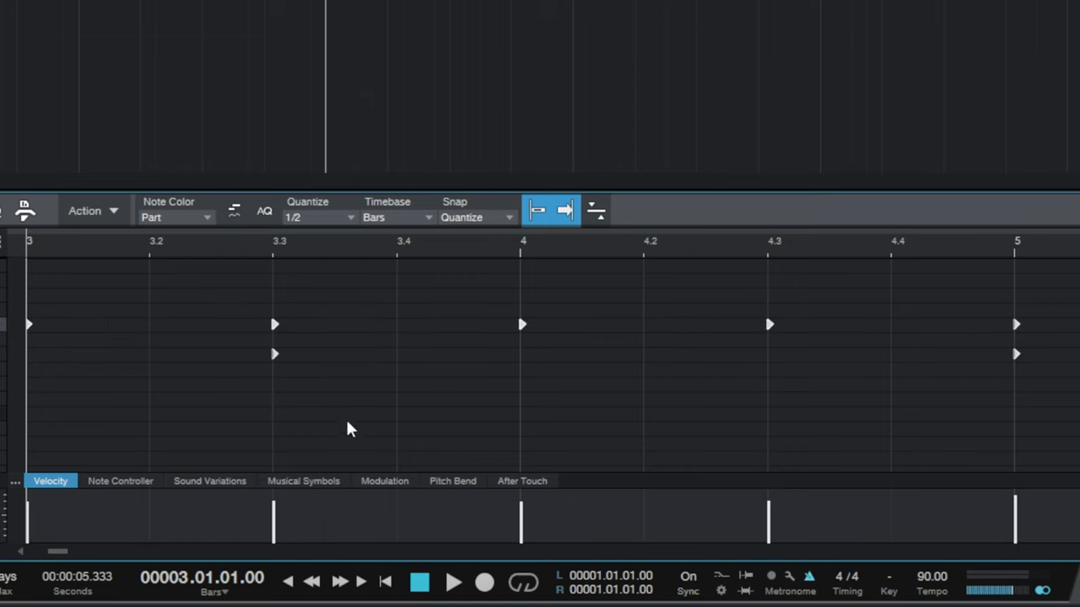
{"action": "key", "text": "space"}
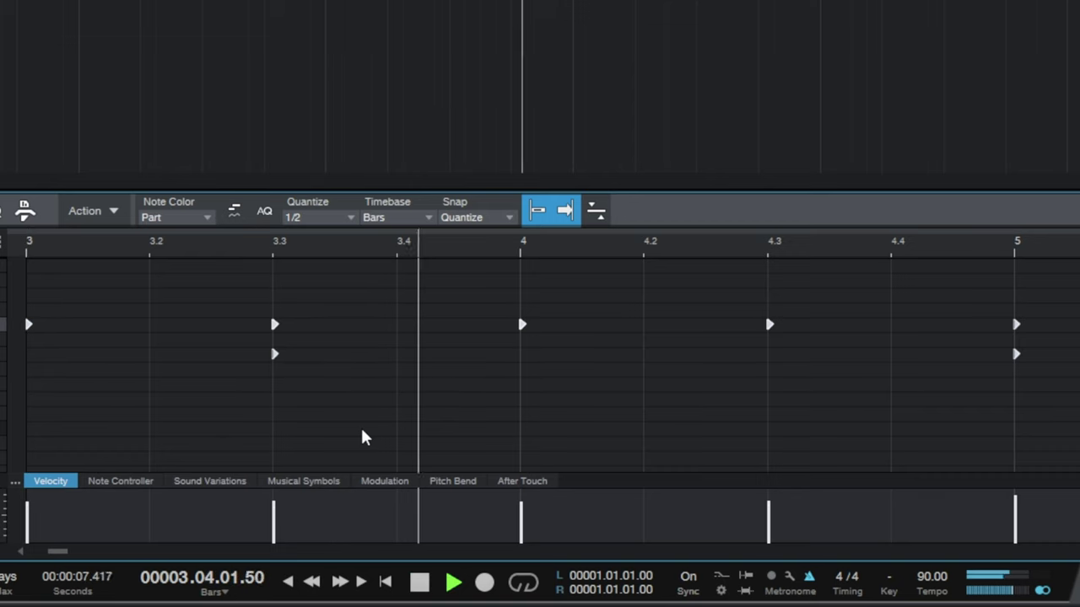
{"action": "key", "text": "space"}
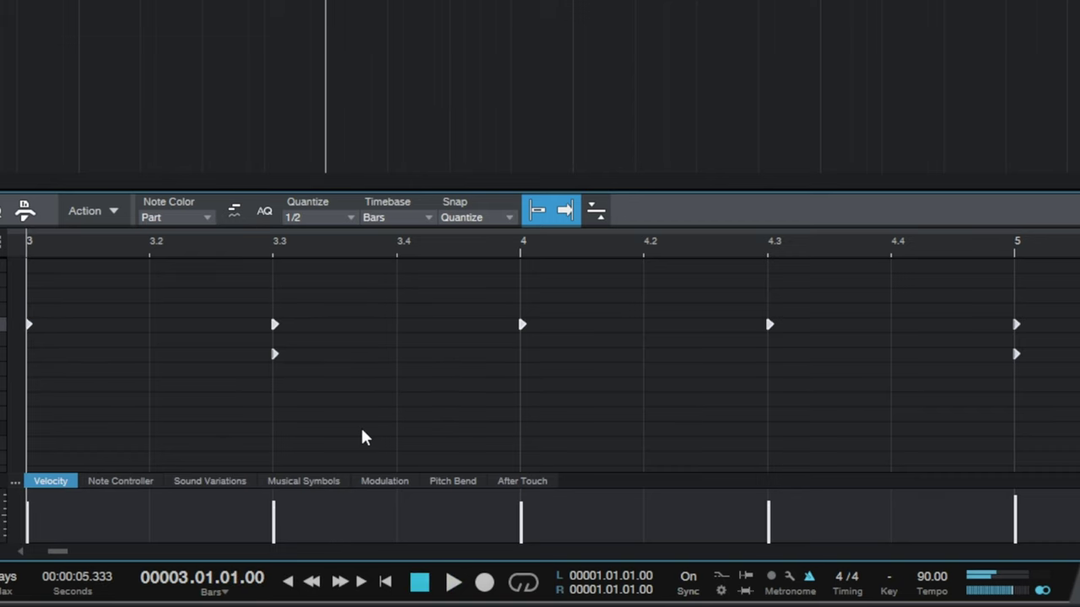
Undo the 1/2 quantization of the hi-hat notes and return to the Arrow tool.
{"action": "key", "text": "5"}
{"action": "key", "text": "ctrl+z"}
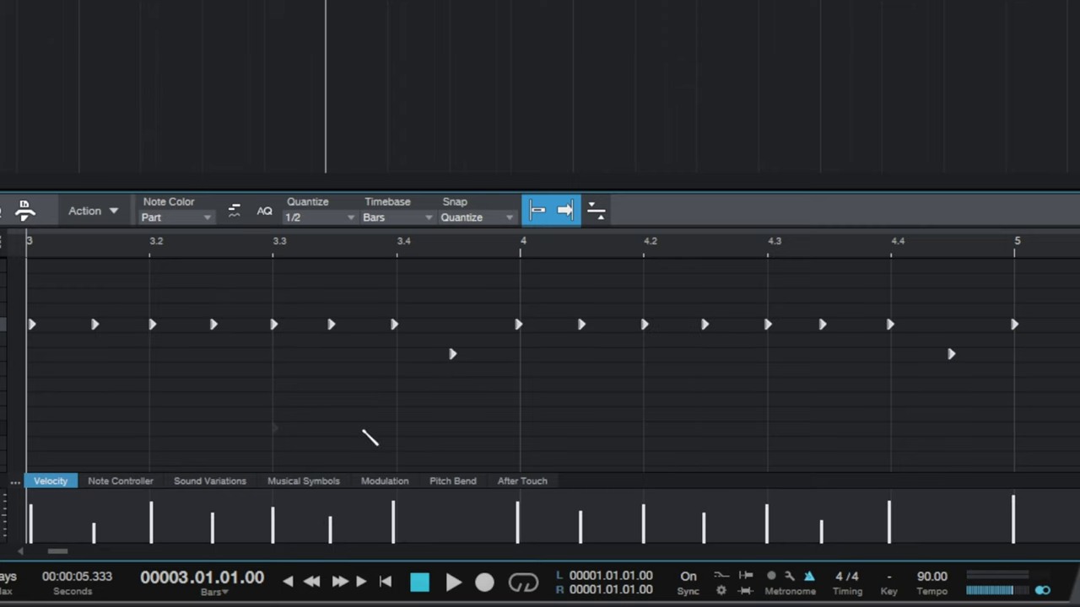
{"action": "key", "text": "1"}
Set the editor's quantize value to 1/16 and quantize the selected hi-hat notes.
{"action": "left_click", "coordinate": [352, 220]}
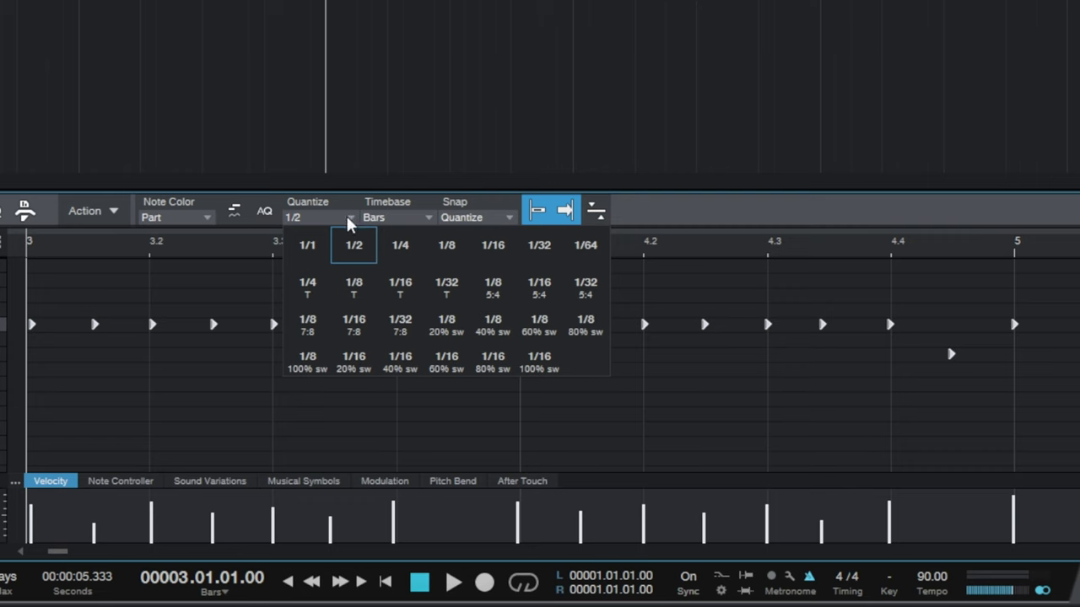
{"action": "left_click", "coordinate": [493, 246]}
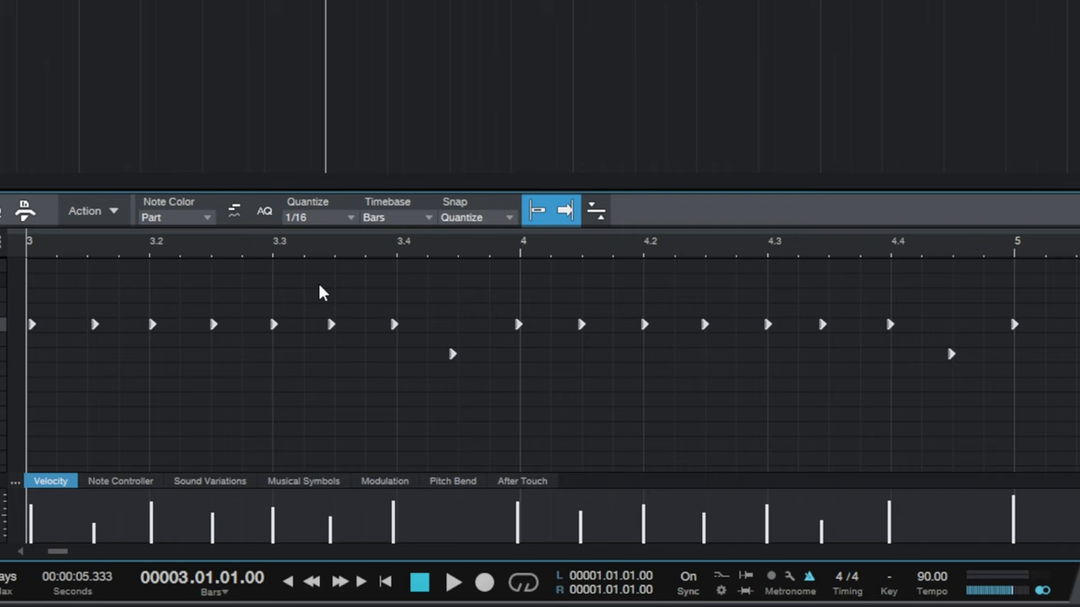
{"action": "key", "text": "q"}
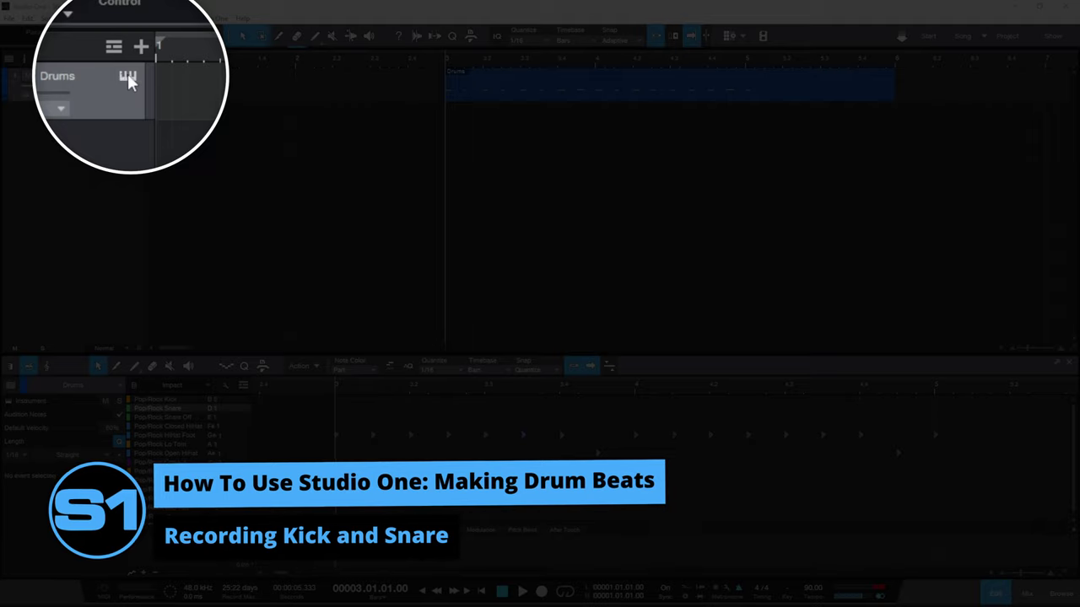
Check the kick and snare pads in Impact XT and record both drums over the hi-hats, starting at bar 2.
{"action": "left_click", "coordinate": [128, 76]}
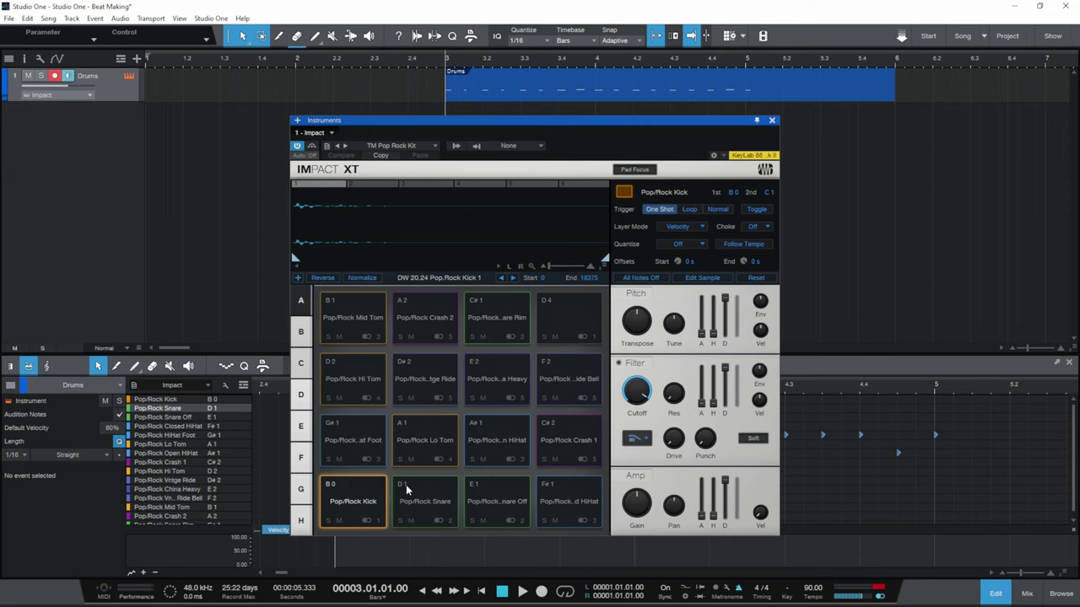
{"action": "left_click", "coordinate": [771, 120]}
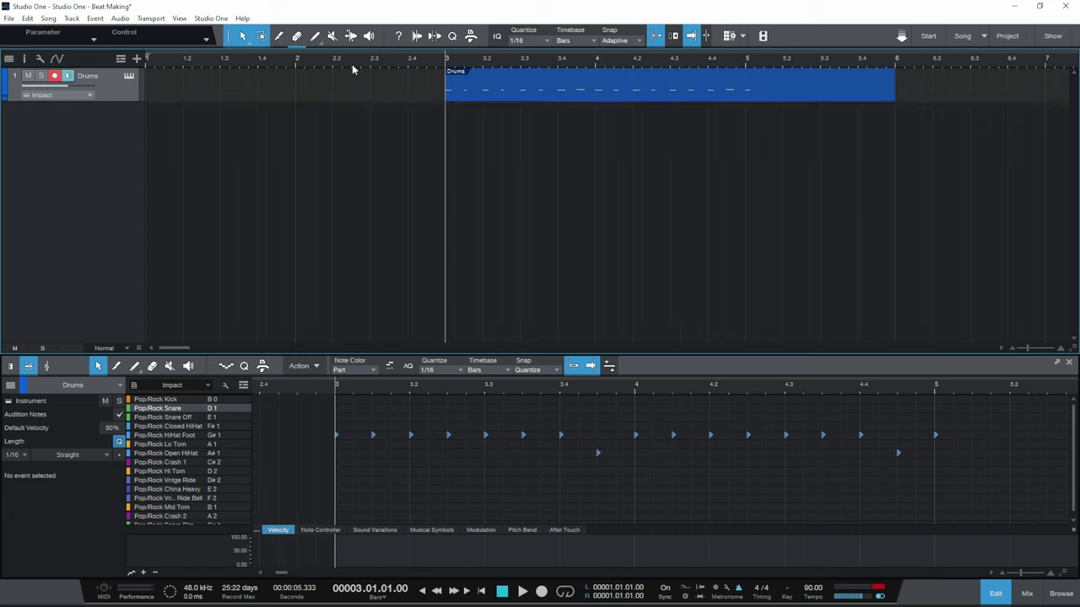
{"action": "left_click", "coordinate": [296, 61]}
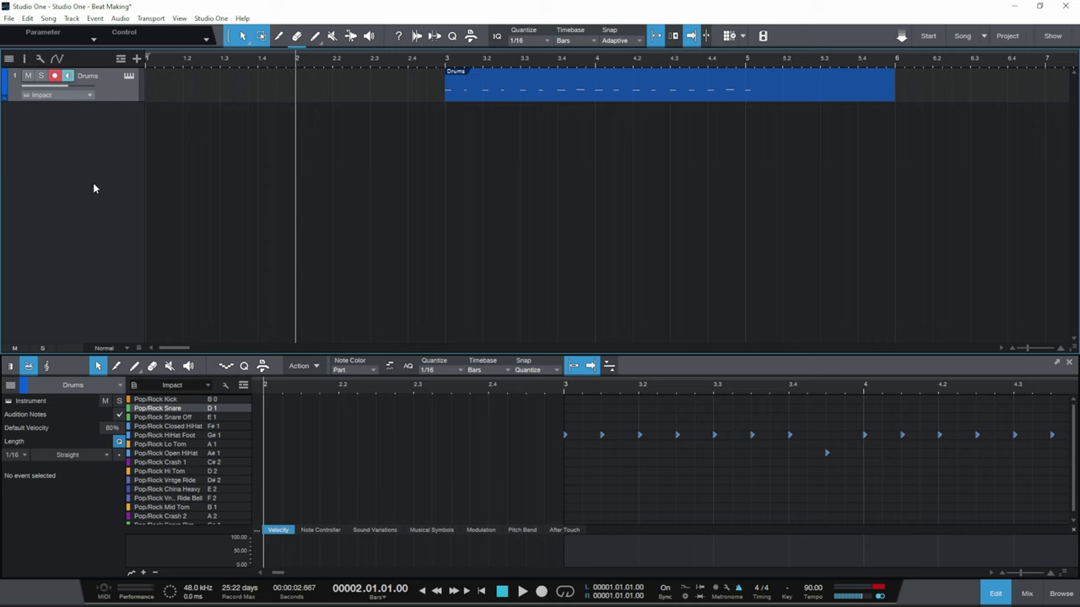
{"action": "key", "text": "KP_Multiply"}
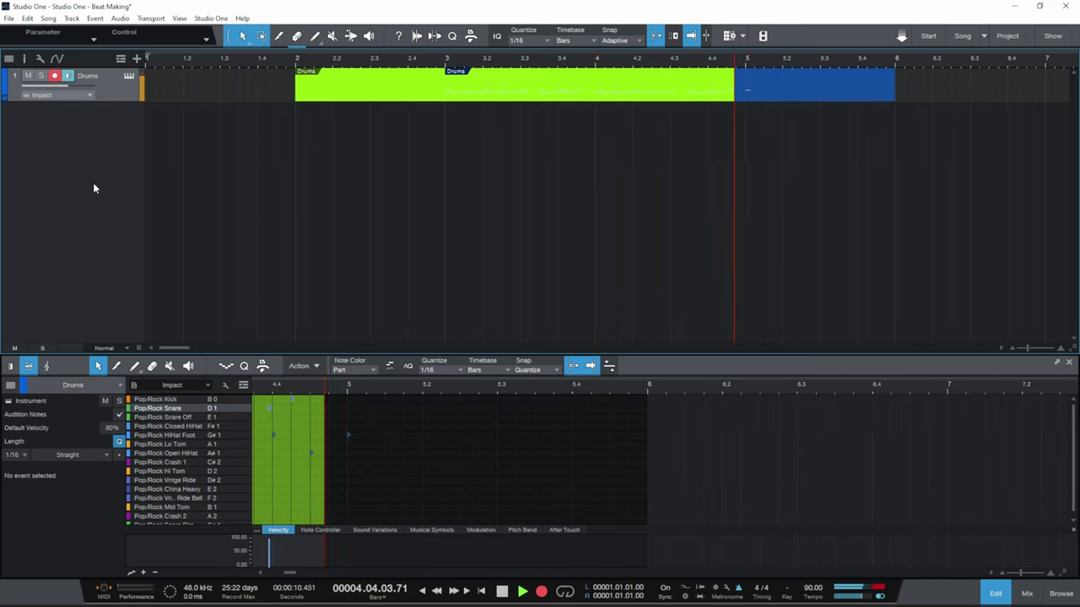
{"action": "key", "text": "space"}
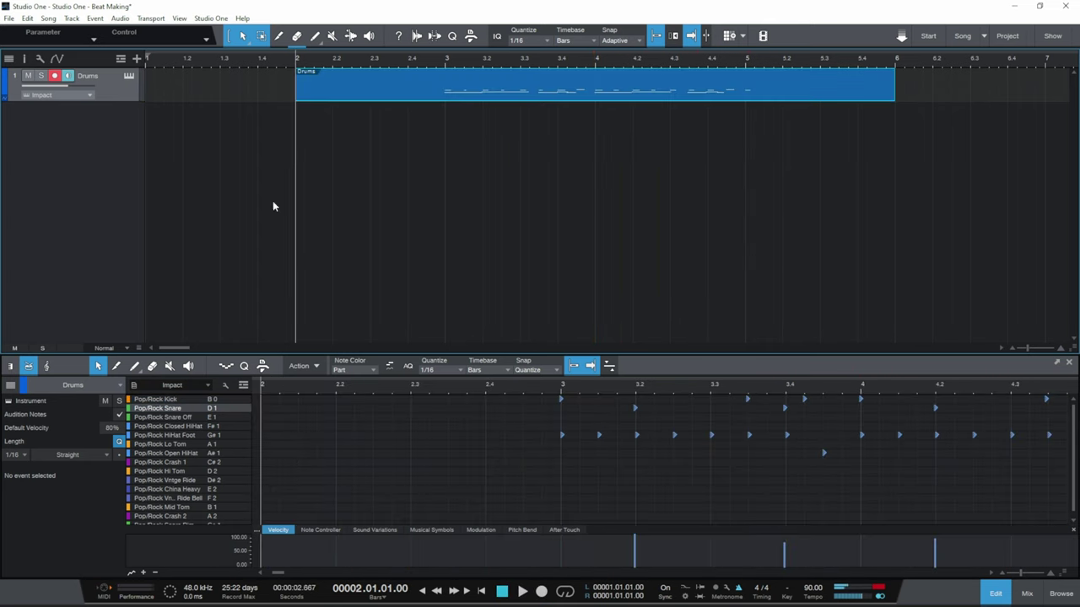
Select all recorded kick and snare notes and quantize them to the 1/16 grid.
{"action": "left_click_drag", "start_coordinate": [277, 573], "coordinate": [282, 577]}
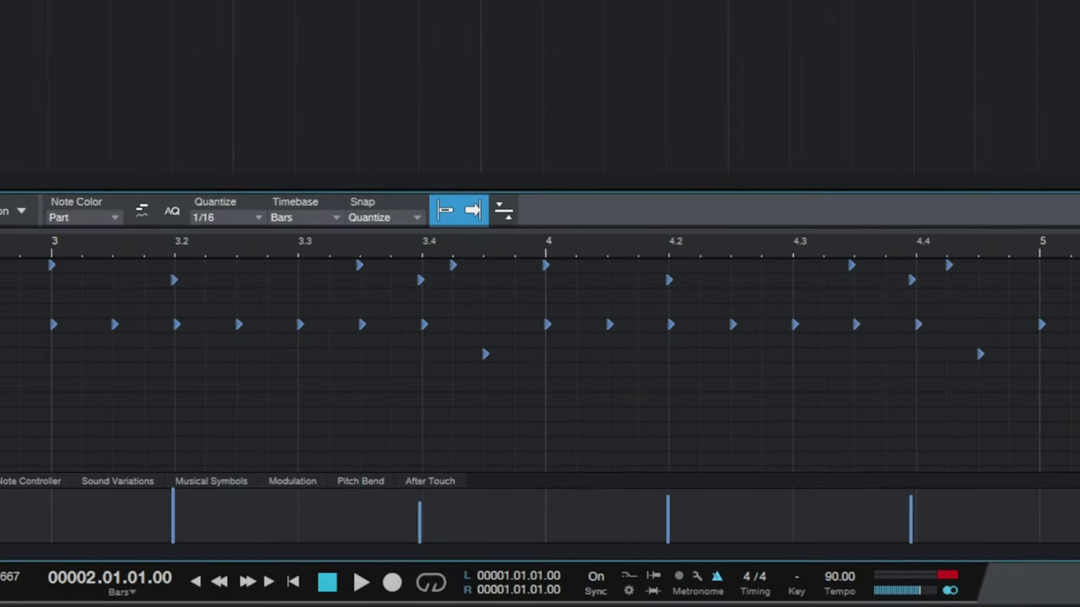
{"action": "left_click_drag", "start_coordinate": [1069, 300], "coordinate": [26, 262]}
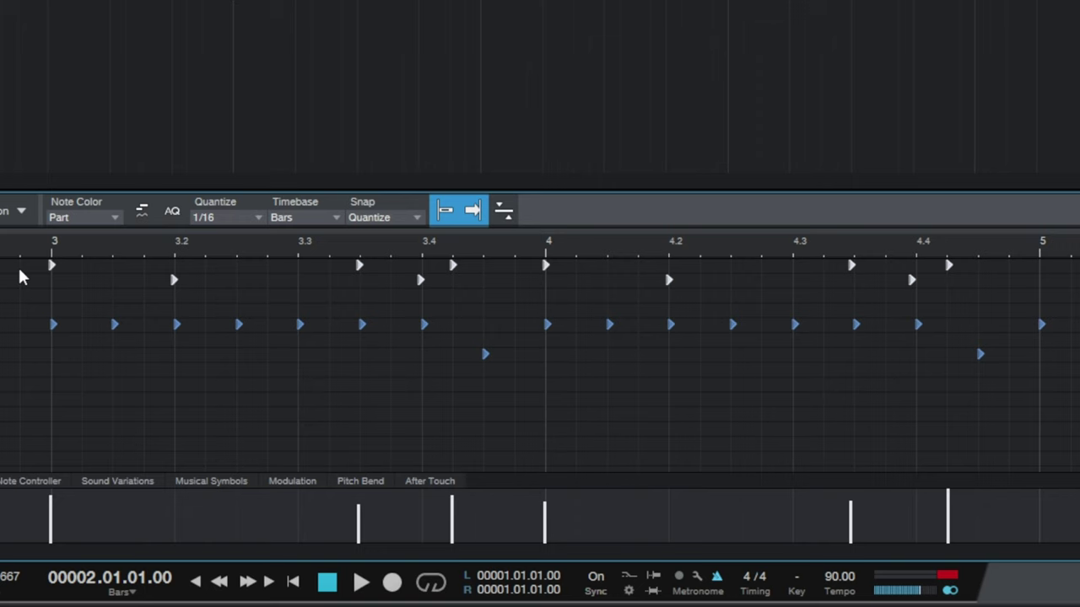
{"action": "key", "text": "shift+q"}
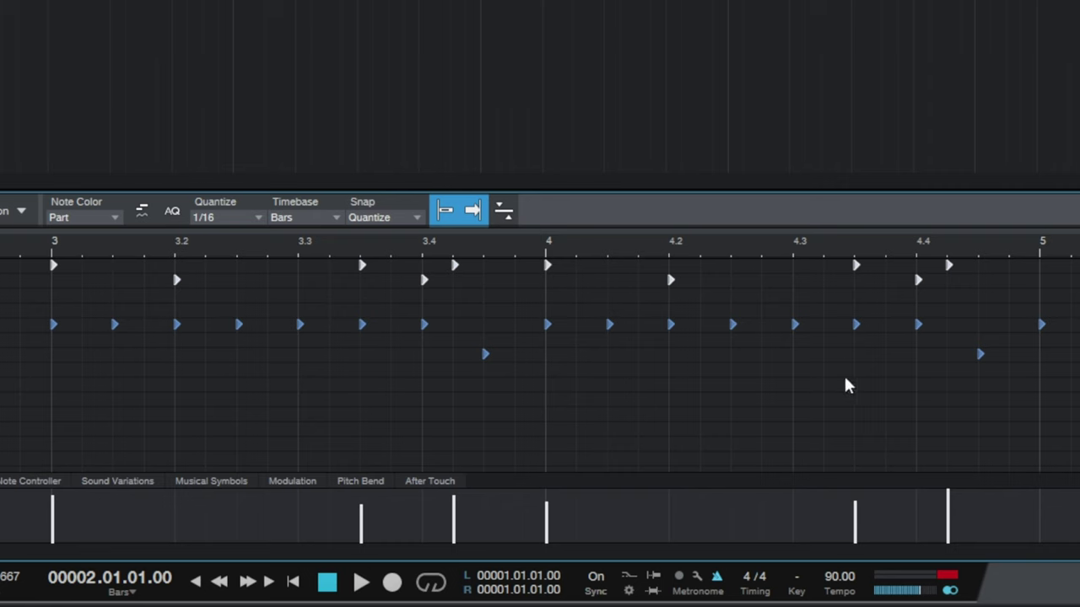
{"action": "left_click", "coordinate": [1074, 341]}
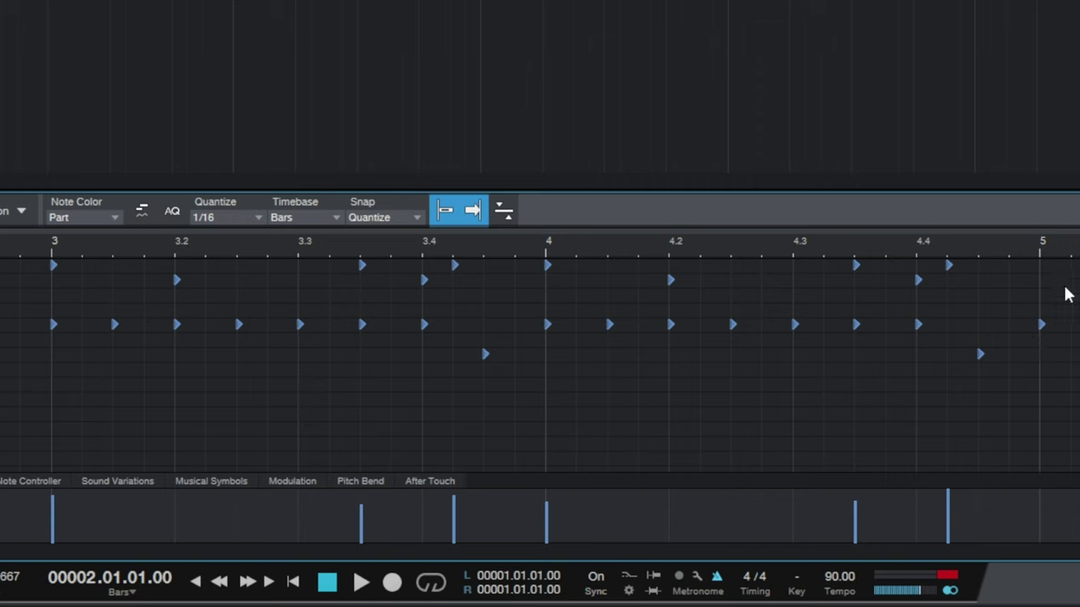
Delete the extra Pop/Rock HiHat Foot note at bar 5 and play the beat back from bar 3.
{"action": "double_click", "coordinate": [1043, 324]}
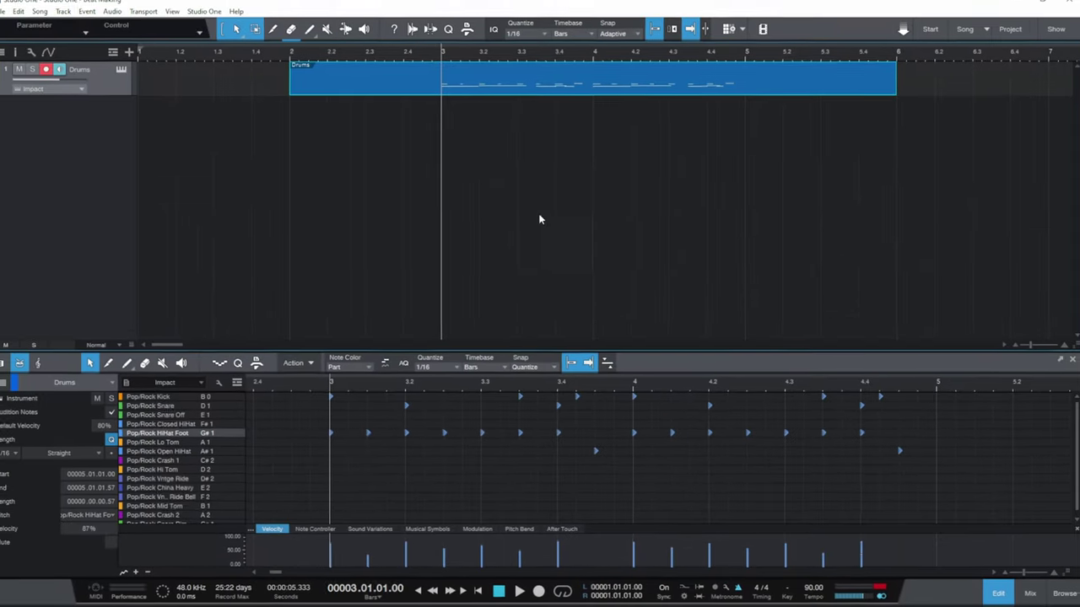
{"action": "key", "text": "space"}
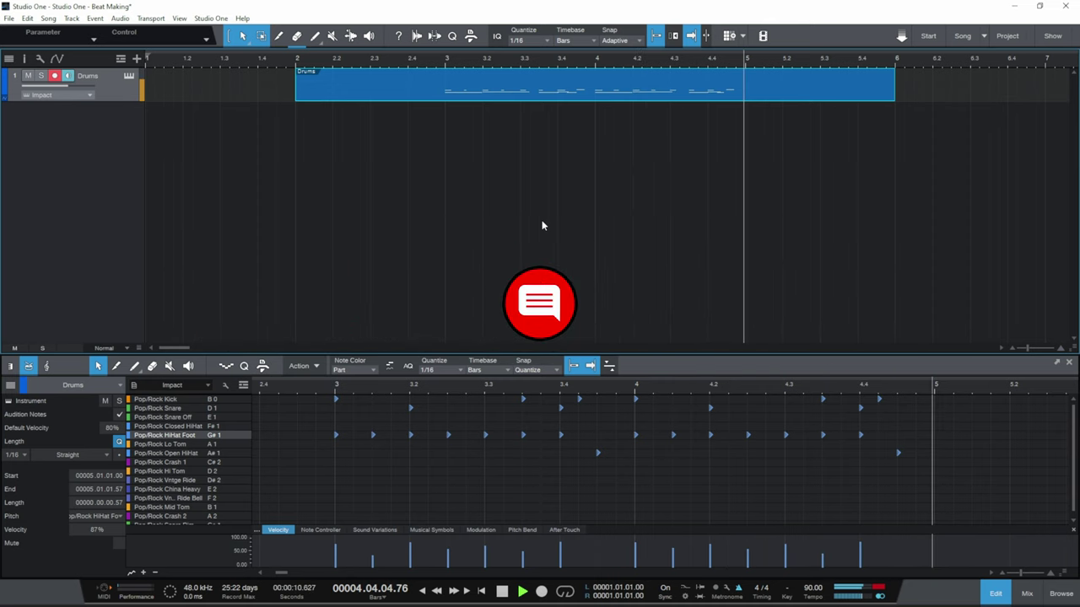
{"action": "key", "text": "space"}
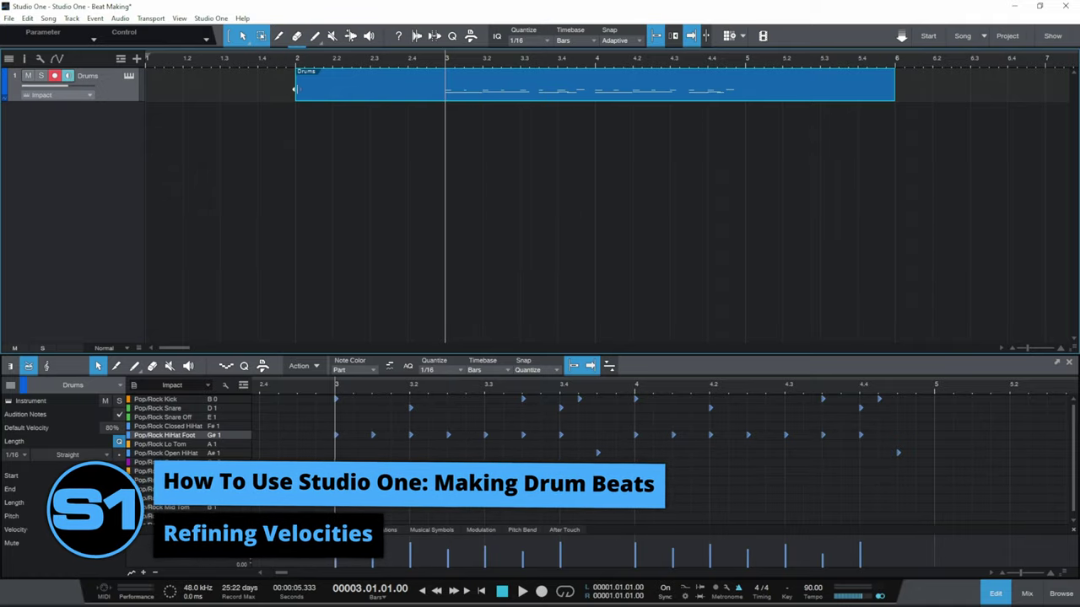
Trim both ends of the Drums event so it runs exactly from bar 3 to bar 5.
{"action": "left_click_drag", "start_coordinate": [295, 88], "coordinate": [445, 97]}
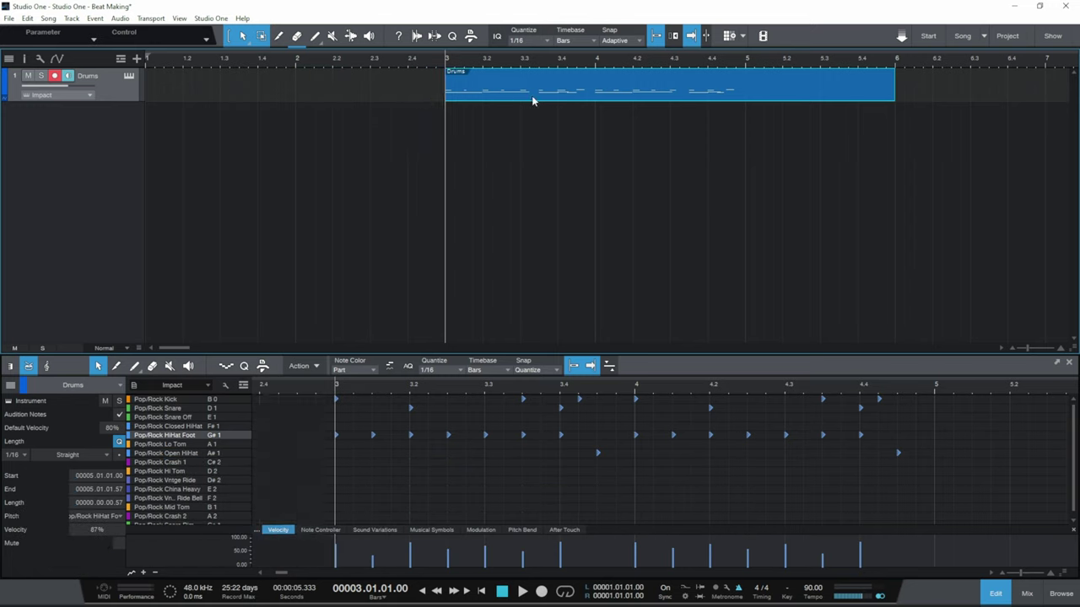
{"action": "left_click_drag", "start_coordinate": [897, 91], "coordinate": [746, 90]}
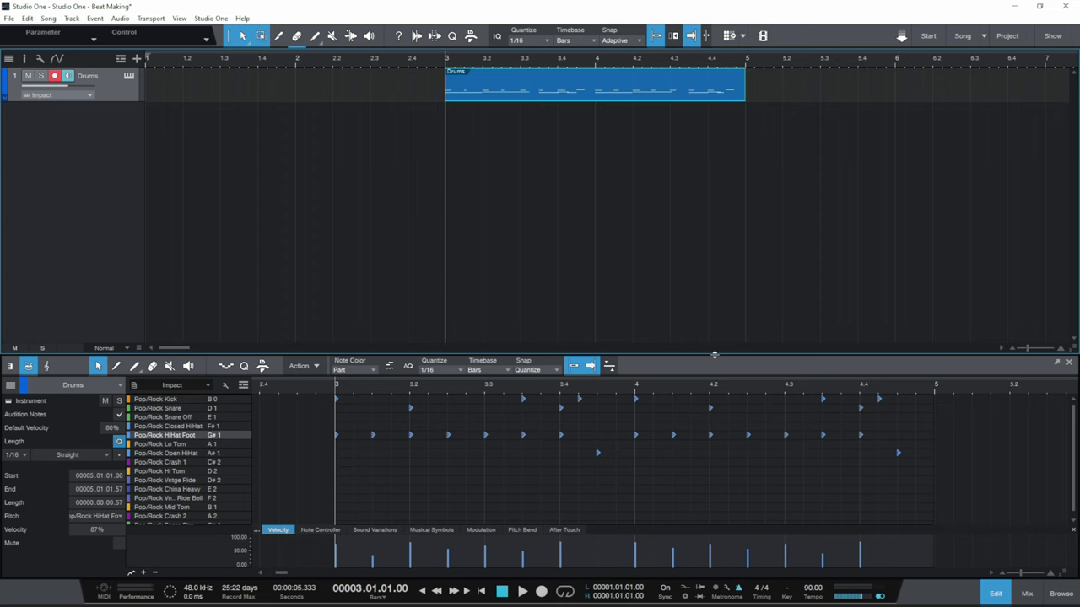
Enlarge the drum editor and its velocity lane, and listen to the pattern from bar 3.
{"action": "left_click_drag", "start_coordinate": [714, 355], "coordinate": [719, 230]}
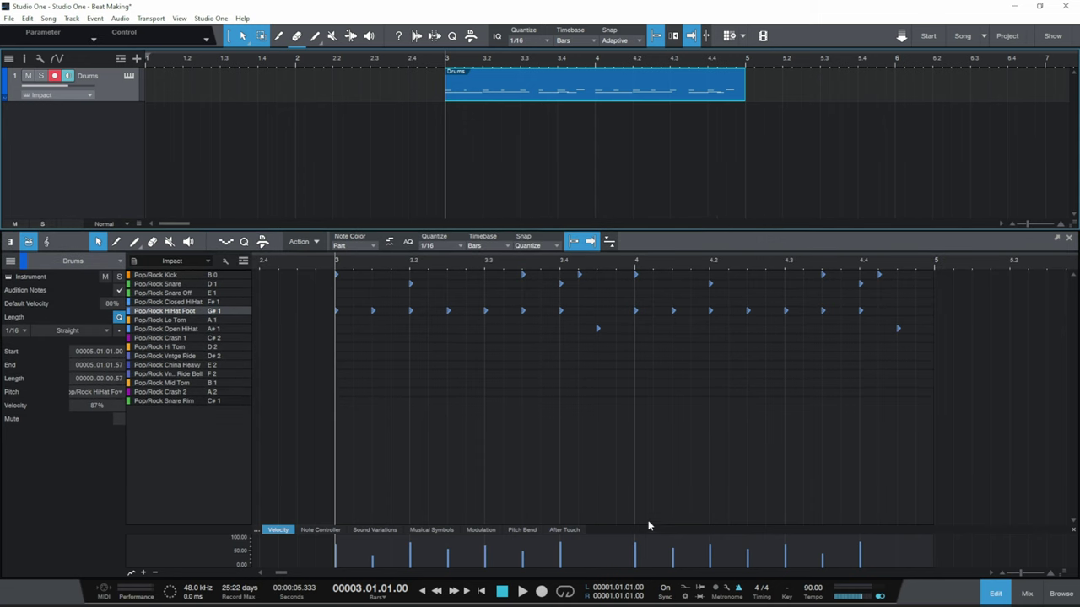
{"action": "left_click_drag", "start_coordinate": [644, 526], "coordinate": [645, 458]}
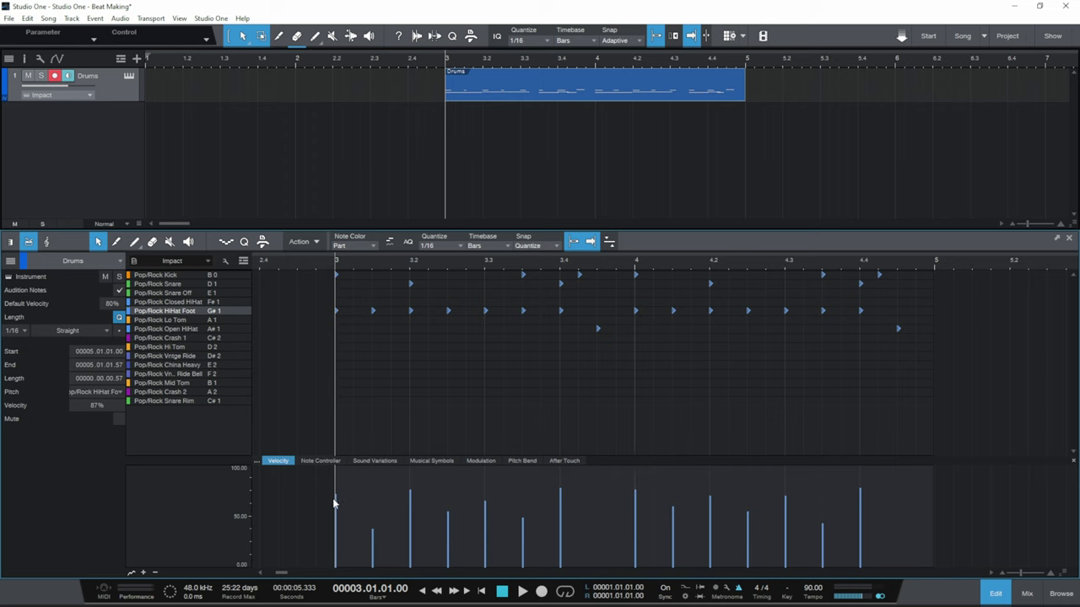
{"action": "mouse_move", "coordinate": [339, 501]}
{"action": "key", "text": "space"}
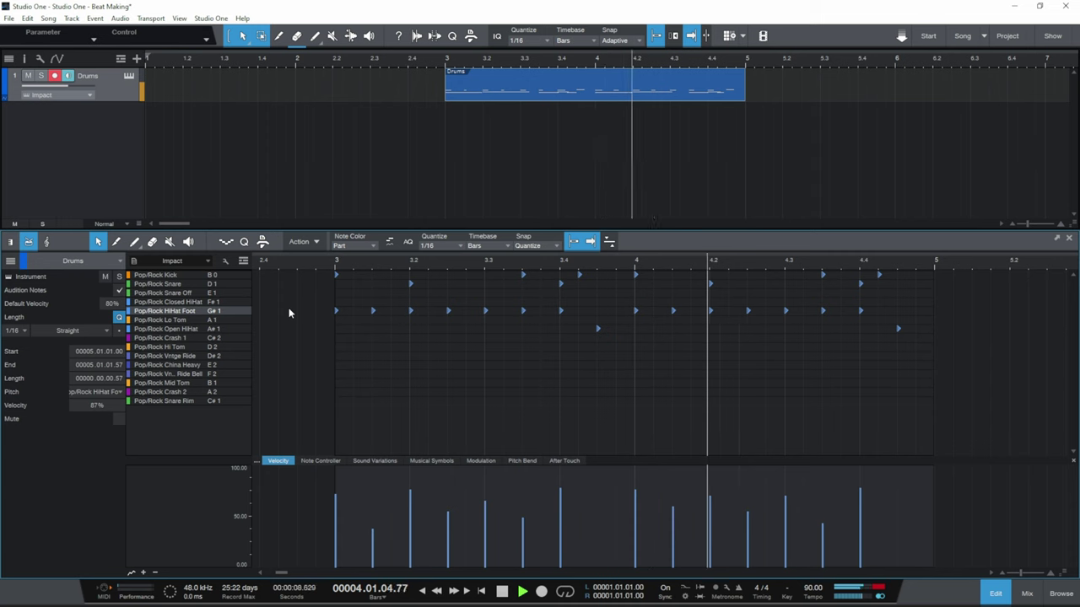
{"action": "key", "text": "space"}
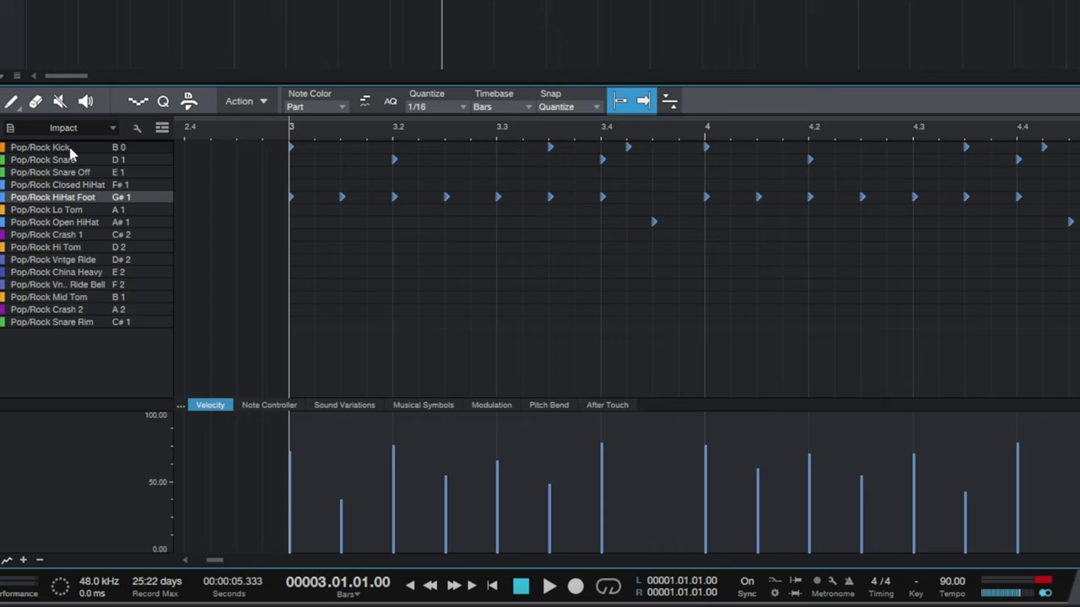
Adjust the Pop/Rock Kick velocities, raising the hits at bars 3 and 4 and lowering those just after 3.4 and 4.4, with a playback check.
{"action": "left_click", "coordinate": [71, 148]}
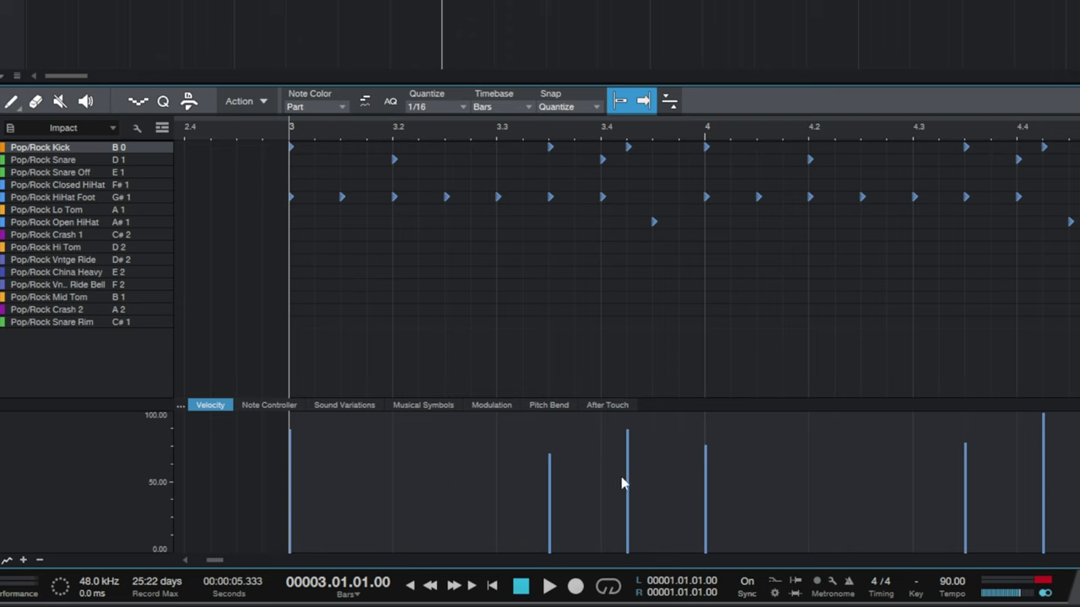
{"action": "left_click_drag", "start_coordinate": [627, 433], "coordinate": [639, 459]}
{"action": "left_click_drag", "start_coordinate": [706, 448], "coordinate": [706, 434]}
{"action": "left_click_drag", "start_coordinate": [291, 435], "coordinate": [294, 430]}
{"action": "key", "text": "space"}
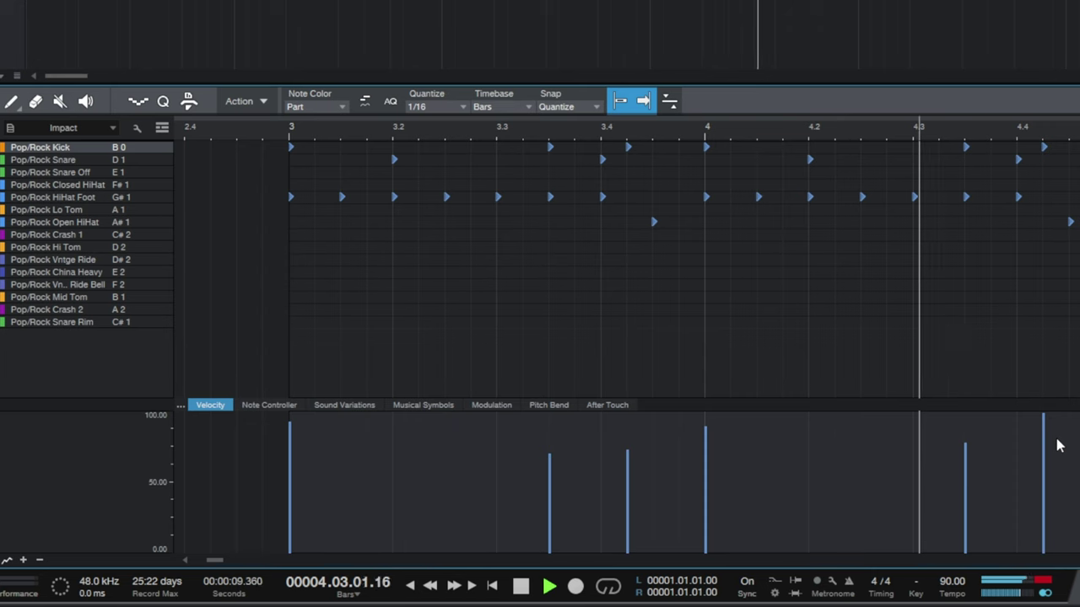
{"action": "key", "text": "space"}
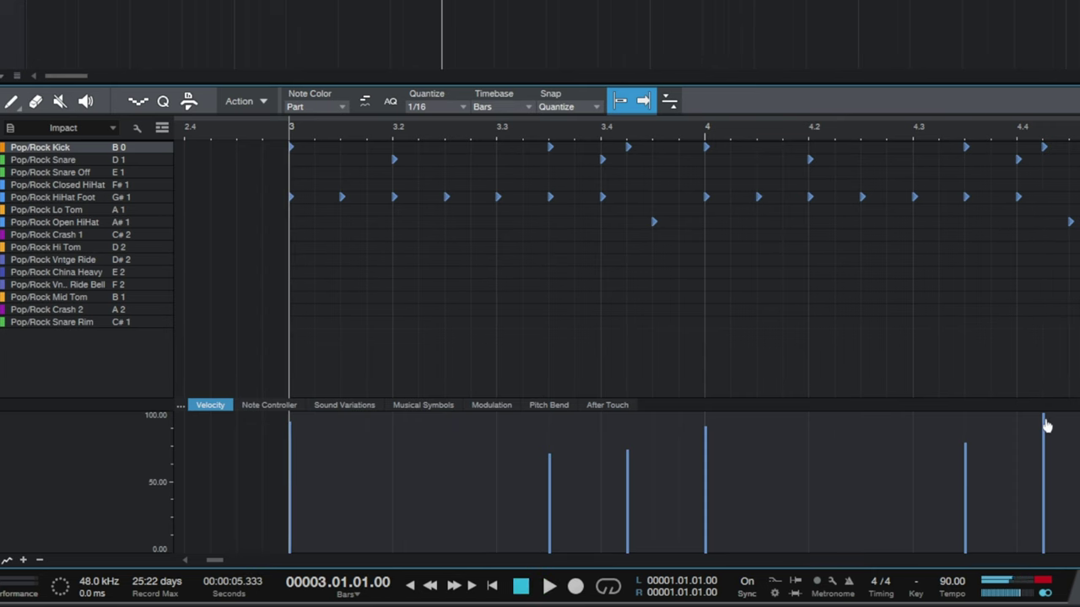
{"action": "left_click_drag", "start_coordinate": [1046, 425], "coordinate": [1045, 447]}
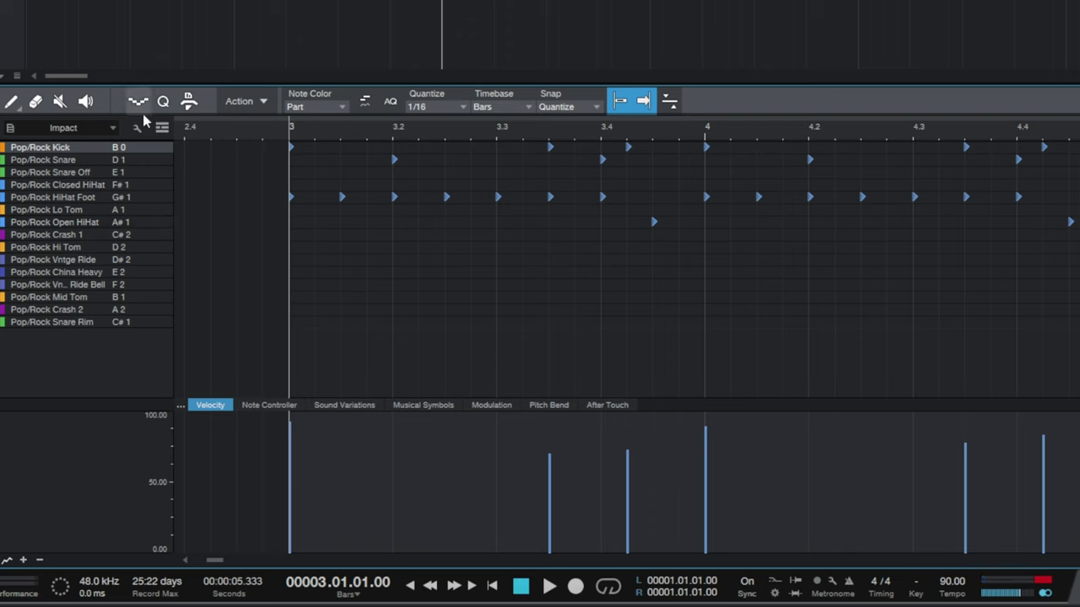
Lower the velocities of the Pop/Rock HiHat Foot notes at beats 3.2 and 3.4 to about 60.
{"action": "left_click", "coordinate": [68, 200]}
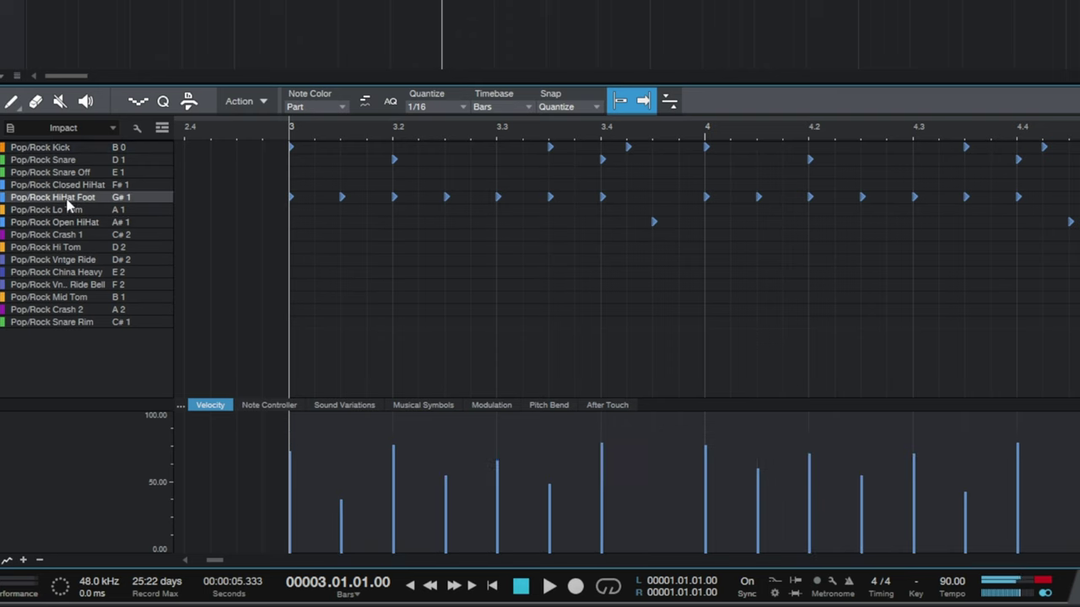
{"action": "left_click", "coordinate": [393, 463]}
{"action": "left_click_drag", "start_coordinate": [396, 479], "coordinate": [394, 486]}
{"action": "left_click_drag", "start_coordinate": [604, 462], "coordinate": [604, 479]}
Lower the first Pop/Rock Open HiHat note's velocity to about 76 and play the beat back.
{"action": "left_click", "coordinate": [88, 224]}
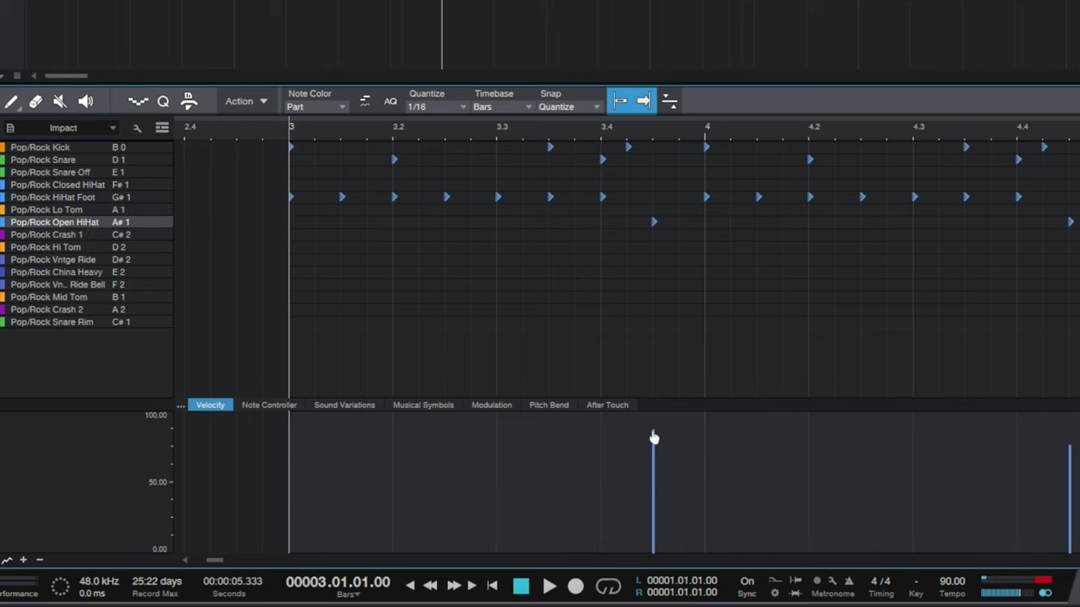
{"action": "left_click_drag", "start_coordinate": [653, 438], "coordinate": [654, 450]}
{"action": "key", "text": "space"}
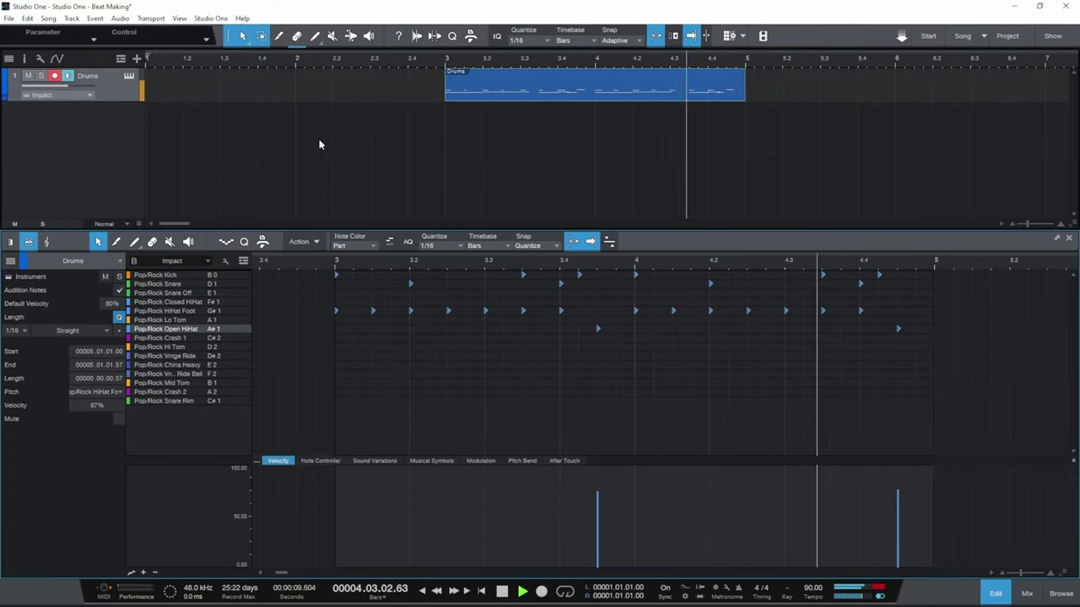
{"action": "key", "text": "space"}
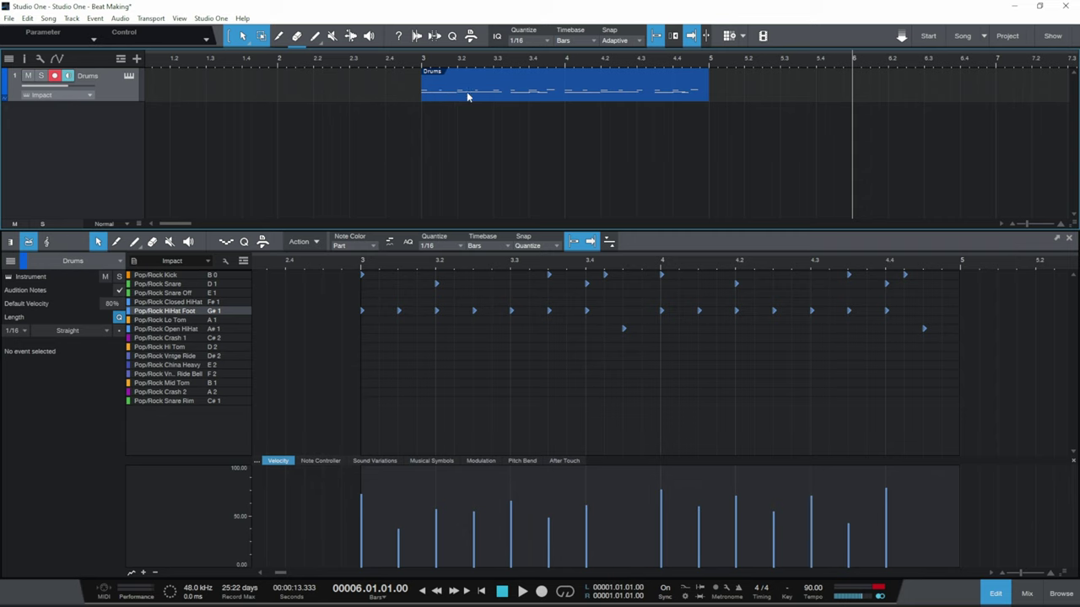
Duplicate the two-bar Drums event so the copy fills bars 5 to 7.
{"action": "left_click", "coordinate": [563, 96]}
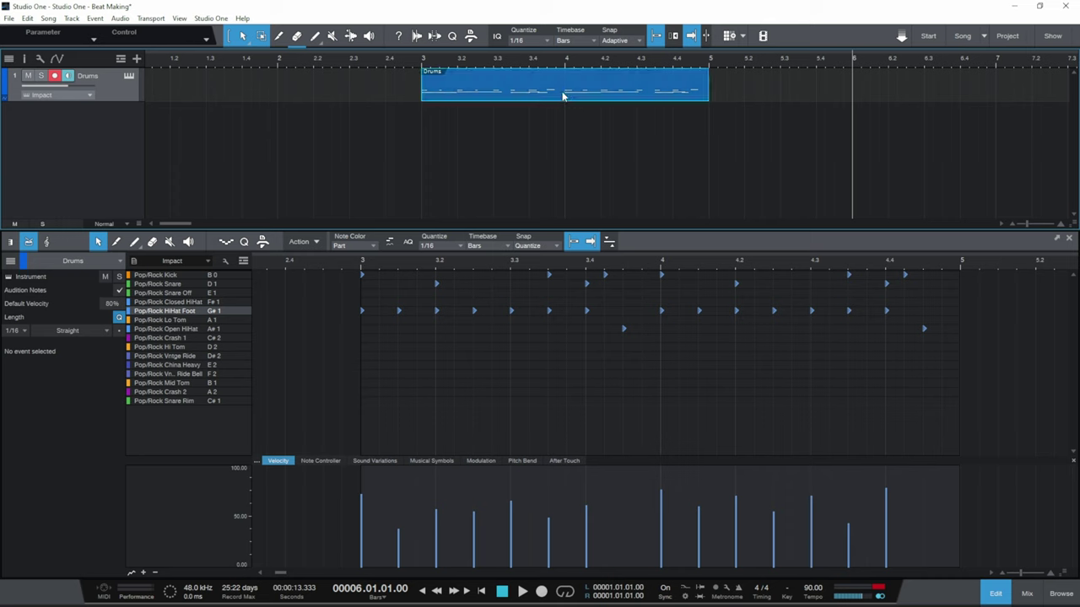
{"action": "key", "text": "d"}
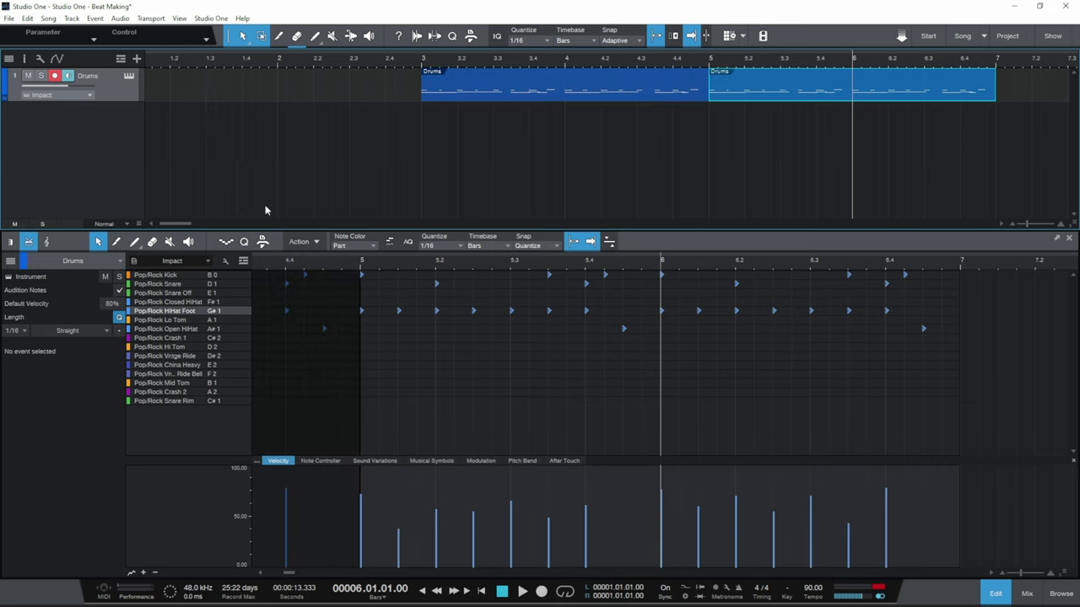
{"action": "left_click_drag", "start_coordinate": [183, 223], "coordinate": [189, 225]}
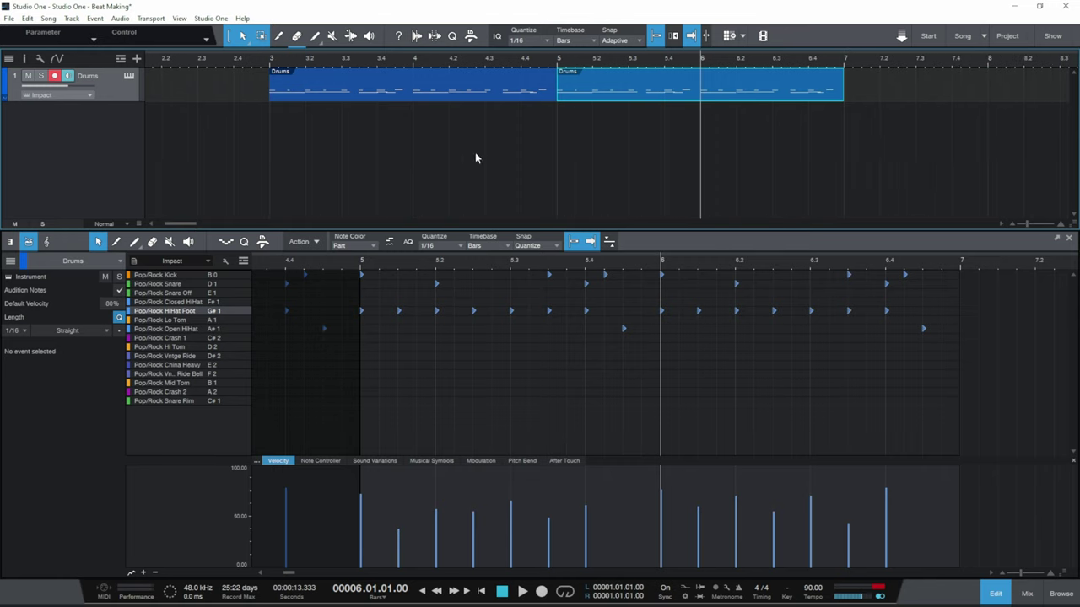
Select both Drums events and merge them into one four-bar event from bar 3 to bar 7.
{"action": "left_click", "coordinate": [448, 90]}
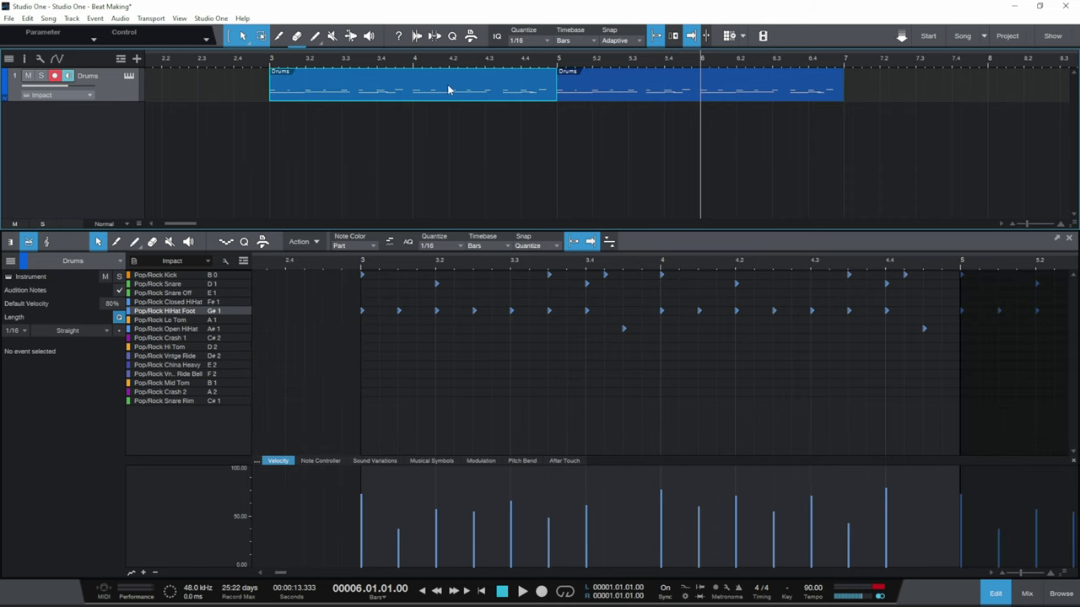
{"action": "left_click", "coordinate": [612, 90]}
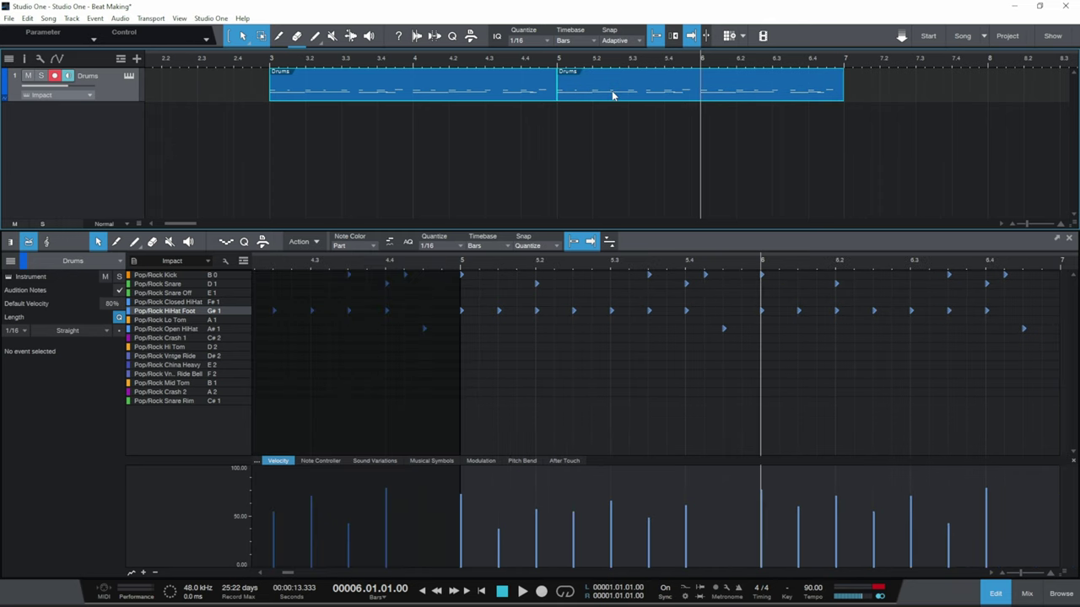
{"action": "key", "text": "g"}
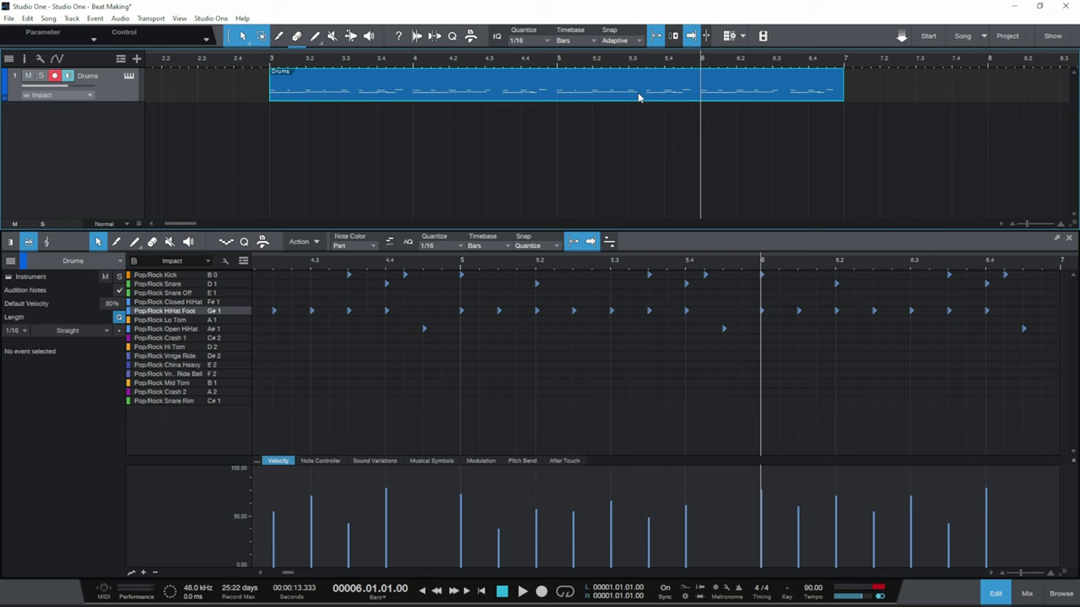
{"action": "scroll", "coordinate": [287, 576], "scroll_direction": "left", "scroll_amount": 2}
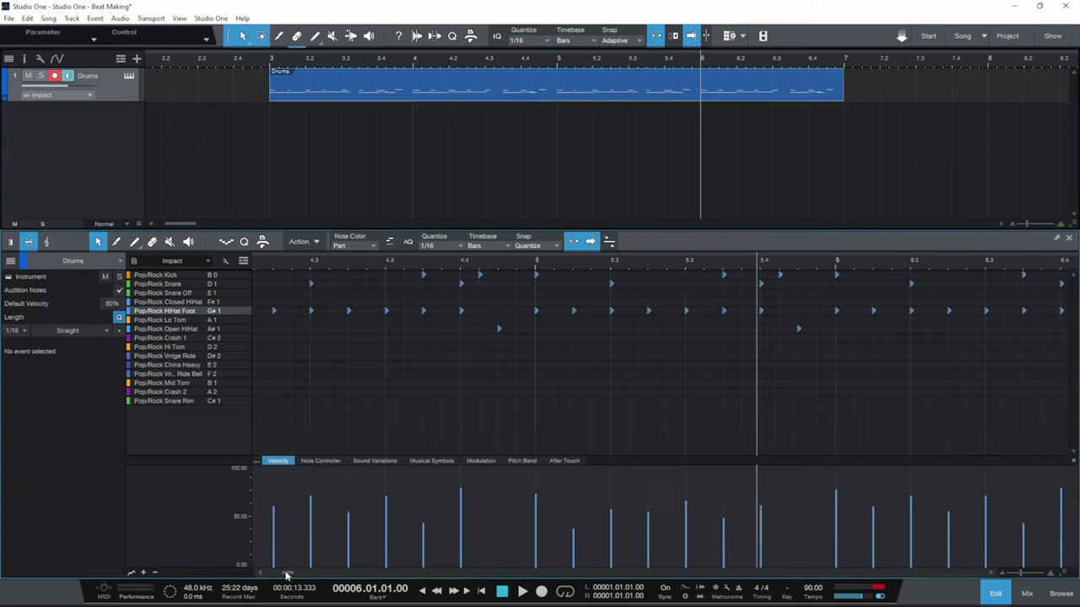
{"action": "scroll", "coordinate": [285, 573], "scroll_direction": "left", "scroll_amount": 6}
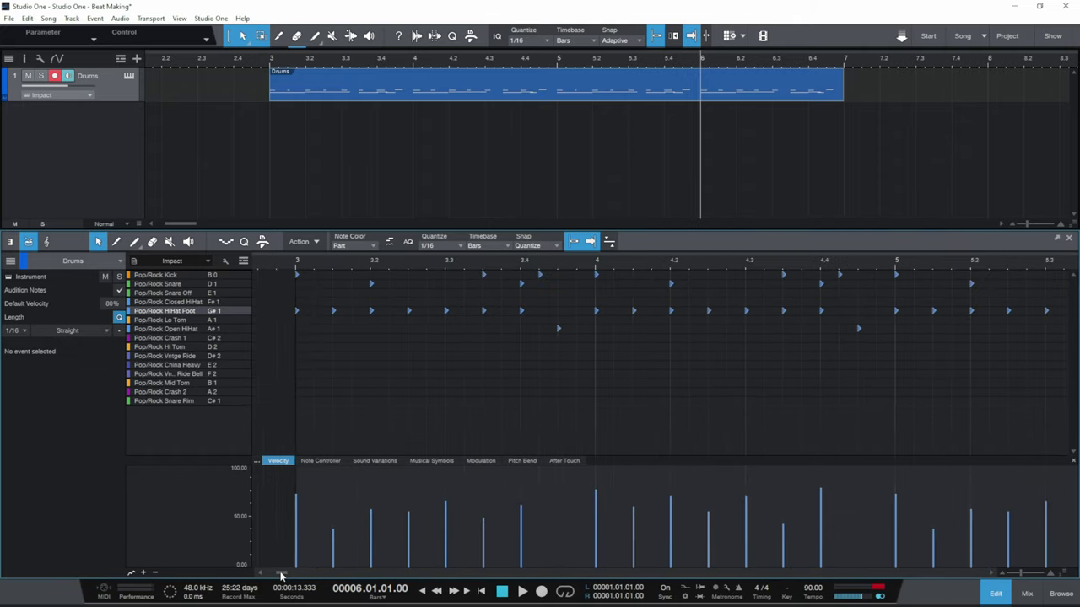
{"action": "scroll", "coordinate": [281, 573], "scroll_direction": "left", "scroll_amount": 4}
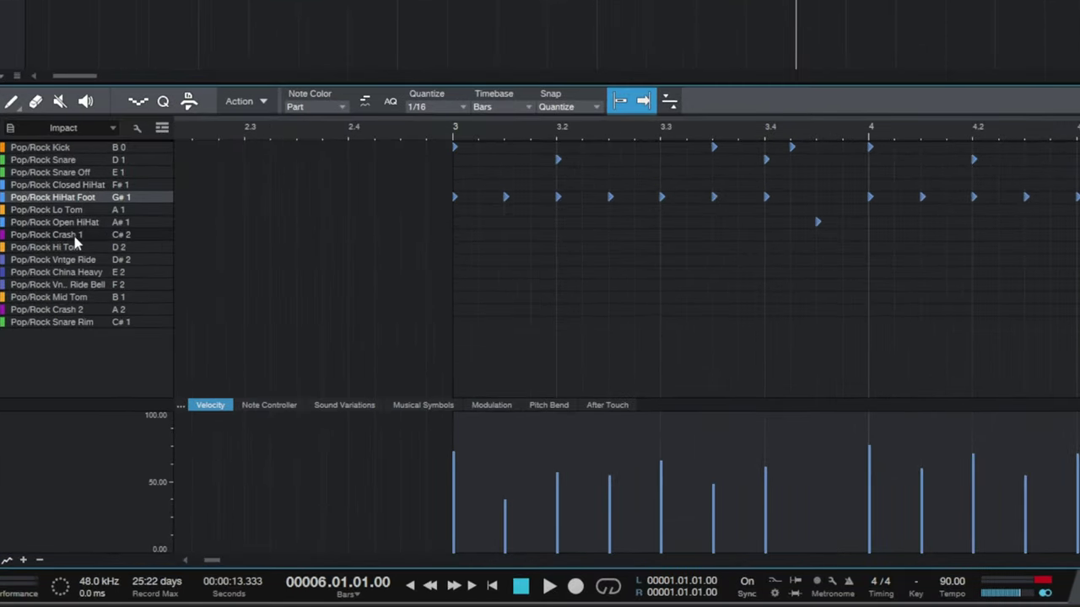
Add a Pop/Rock Crash 1 note at the start of bar 3 and set its velocity to about 37.
{"action": "left_click", "coordinate": [79, 237]}
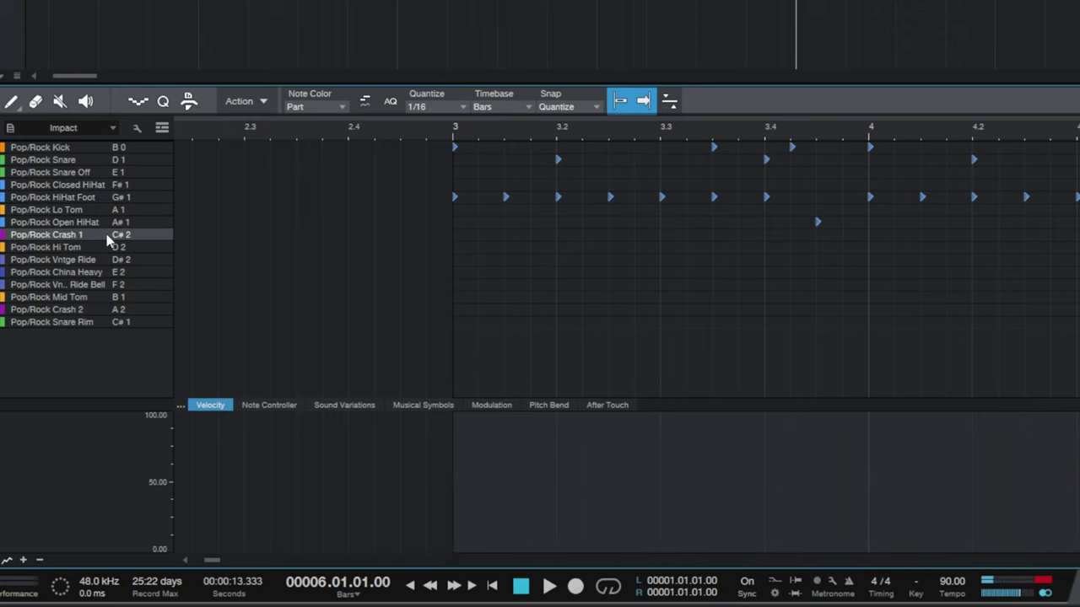
{"action": "left_click", "coordinate": [454, 235]}
{"action": "mouse_move", "coordinate": [455, 449]}
{"action": "left_click_drag", "start_coordinate": [456, 450], "coordinate": [455, 512]}
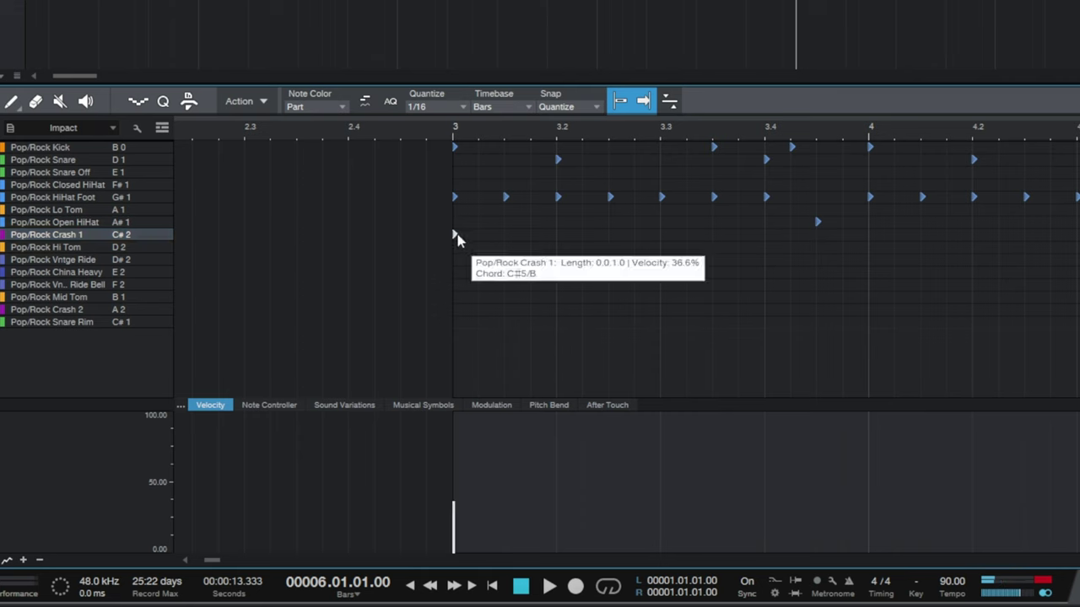
Delete the Pop/Rock HiHat Foot note at the start of bar 3 and play the beat back from beat 2.4.
{"action": "mouse_move", "coordinate": [457, 198]}
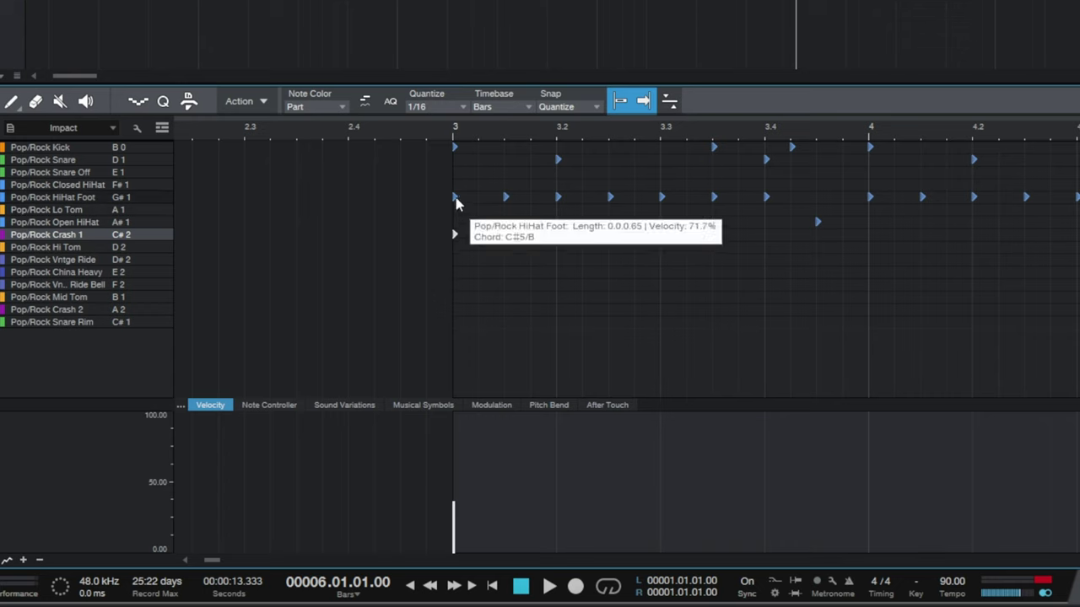
{"action": "double_click", "coordinate": [455, 201]}
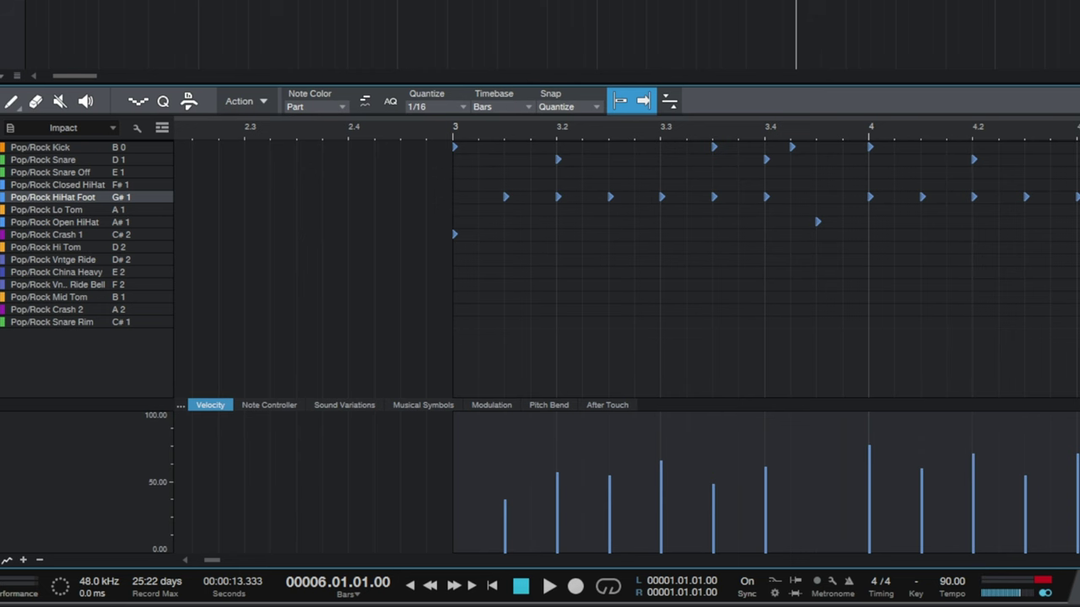
{"action": "left_click", "coordinate": [236, 65]}
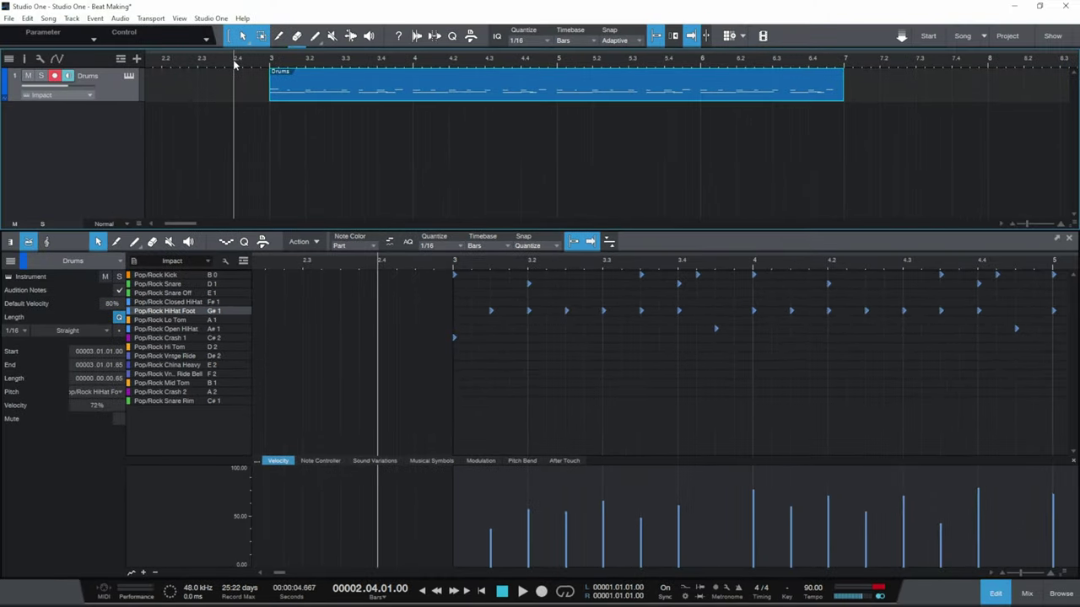
{"action": "key", "text": "space"}
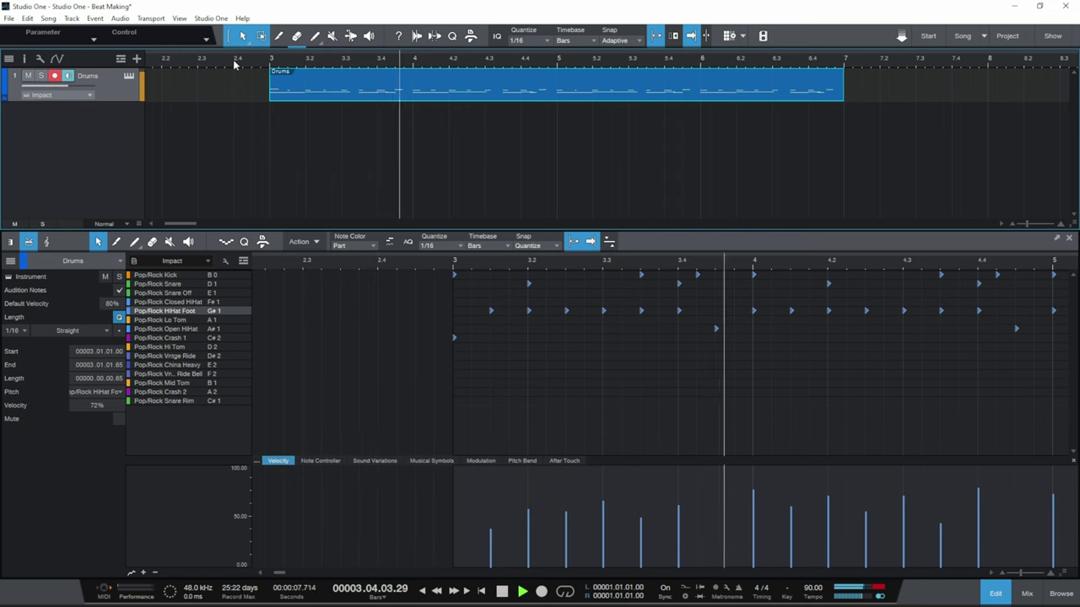
{"action": "key", "text": "space"}
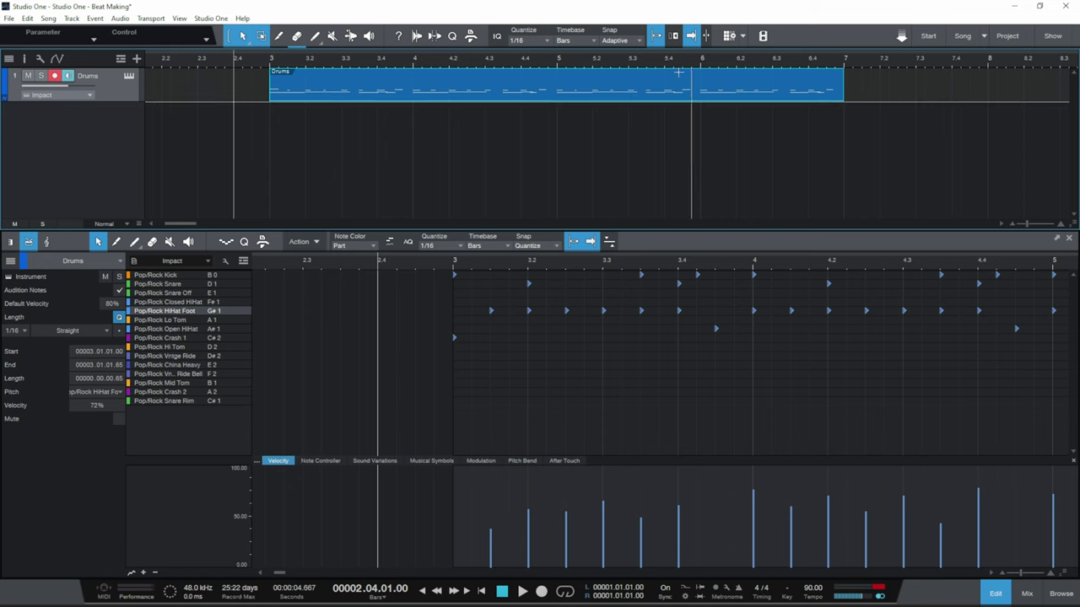
Record a Hi, Mid and Lo Tom fill at the end of bar 6, starting from bar 5, and play it back.
{"action": "left_click", "coordinate": [557, 70]}
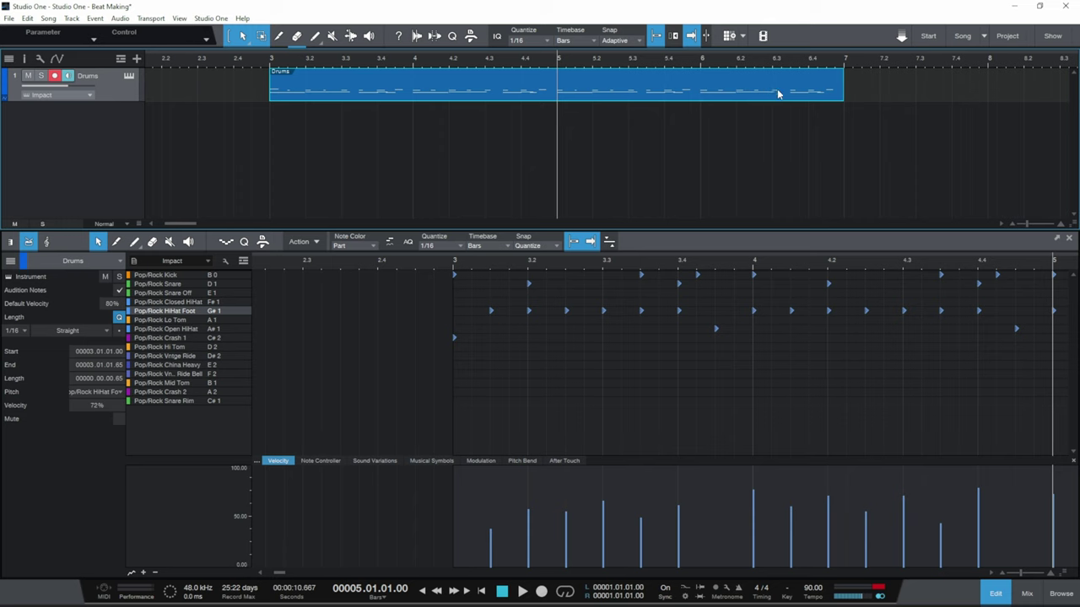
{"action": "left_click", "coordinate": [542, 593]}
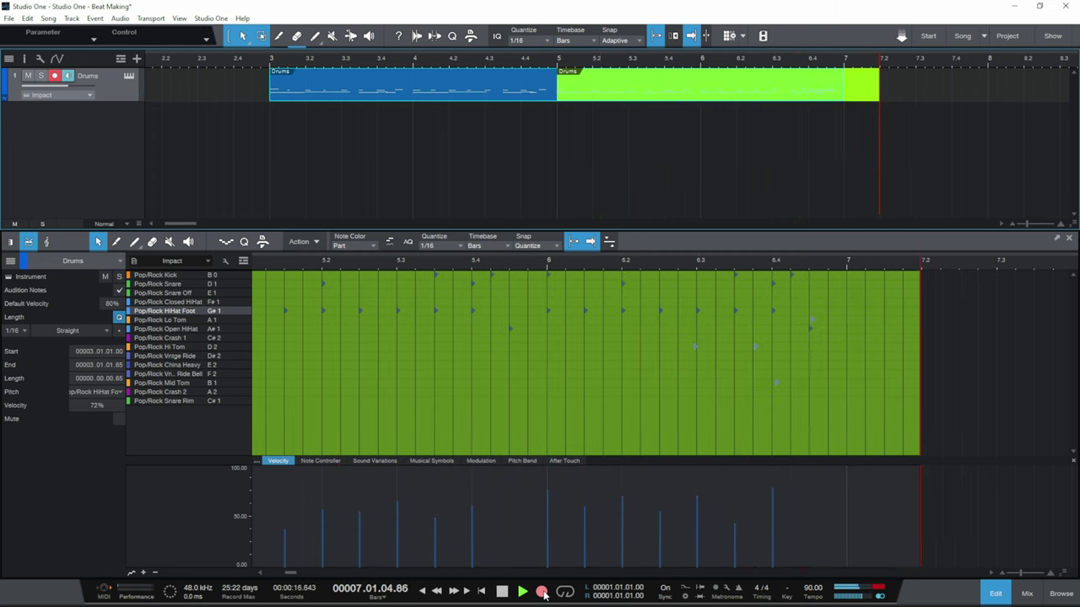
{"action": "key", "text": "space"}
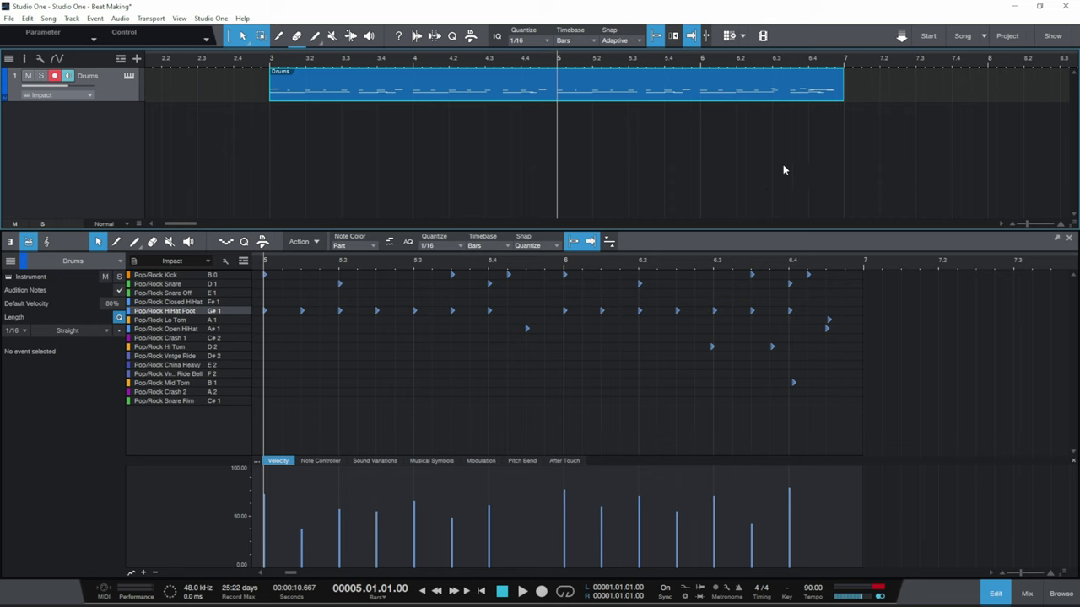
{"action": "key", "text": "space"}
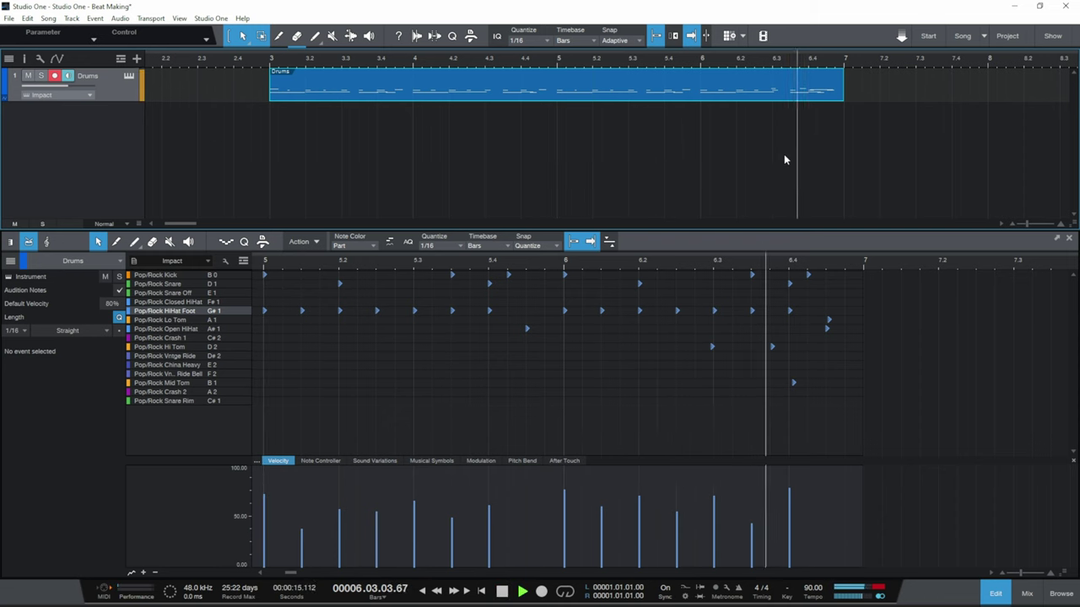
{"action": "key", "text": "space"}
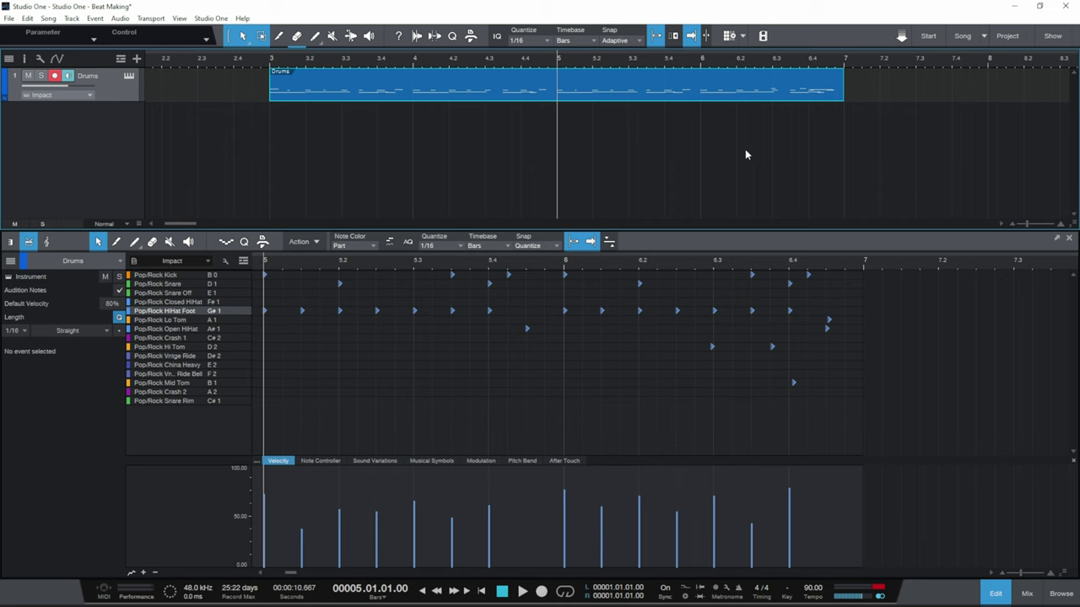
Quantize the recorded tom fill and duplicate the four-bar Drums event so the copy starts at bar 7.
{"action": "key", "text": "ctrl+z"}
{"action": "key", "text": "d"}
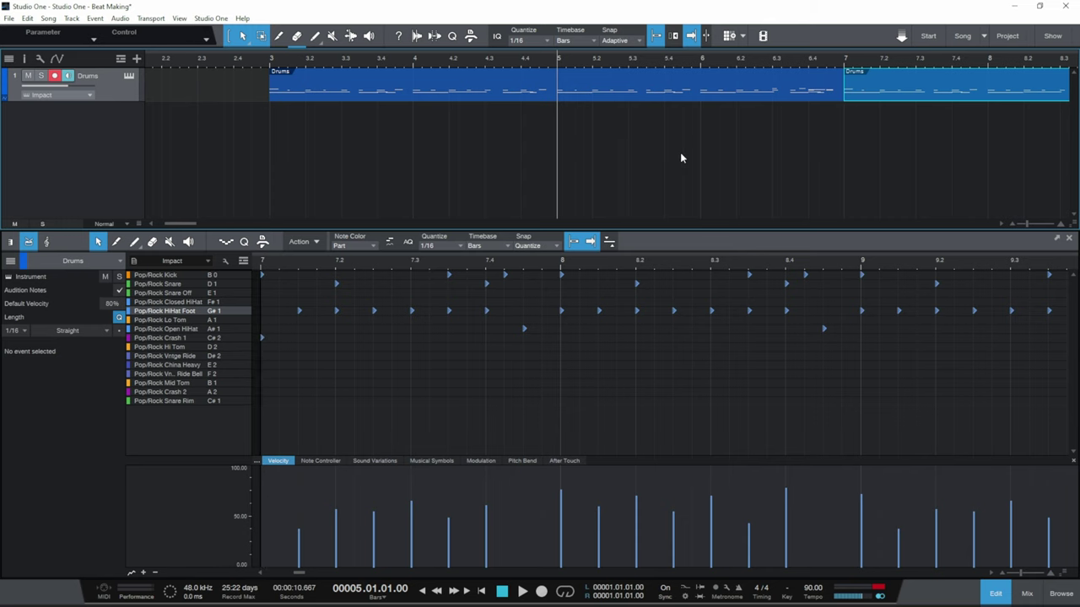
{"action": "key", "text": "space"}
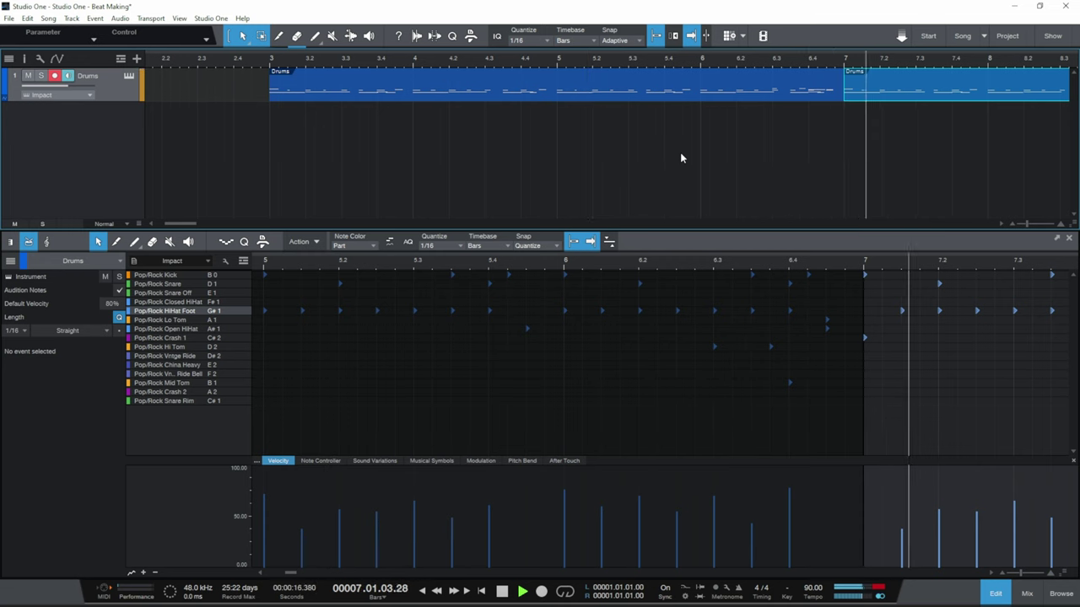
{"action": "key", "text": "space"}
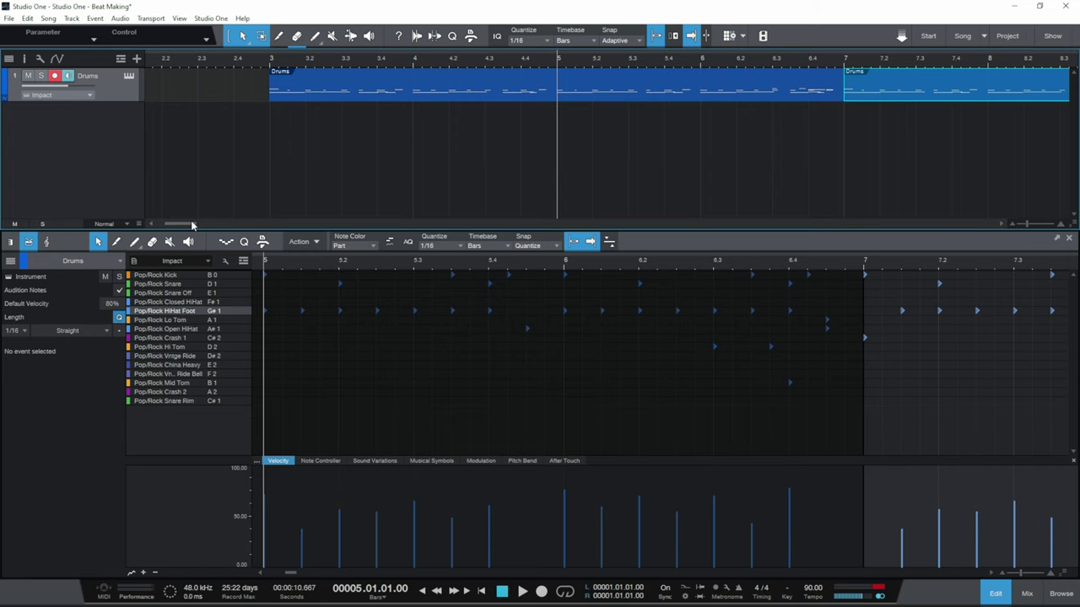
Turn the metronome on and record a Hi, Mid and Lo Tom lead-in fill in bar 2, starting from bar 1.
{"action": "mouse_move", "coordinate": [189, 225]}
{"action": "left_mouse_down"}
{"action": "mouse_move", "coordinate": [210, 240]}
{"action": "mouse_move", "coordinate": [217, 226]}
{"action": "mouse_move", "coordinate": [182, 225]}
{"action": "left_mouse_up"}
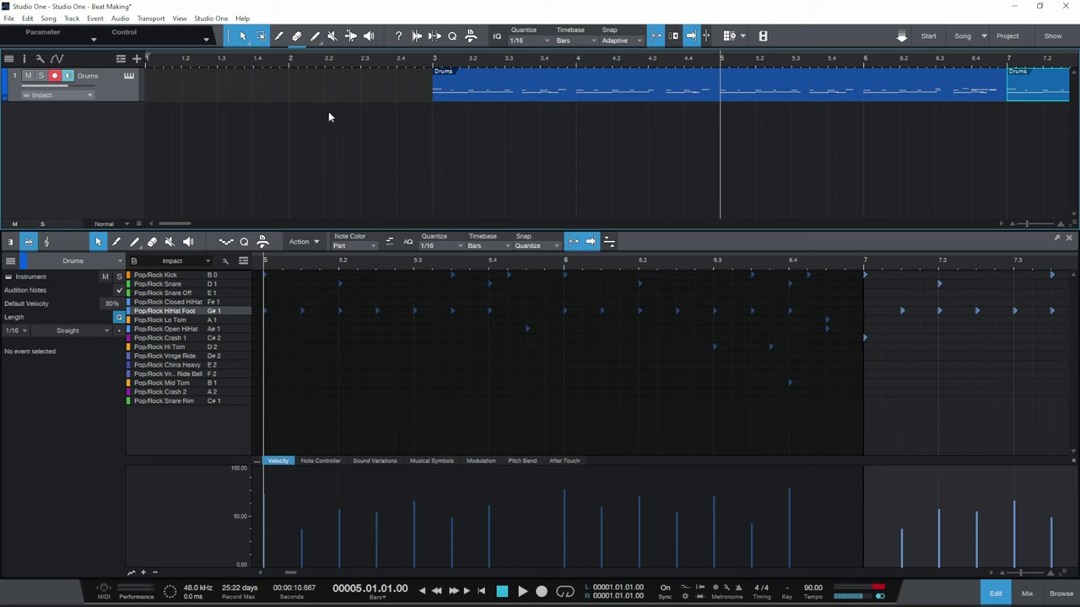
{"action": "left_click", "coordinate": [147, 64]}
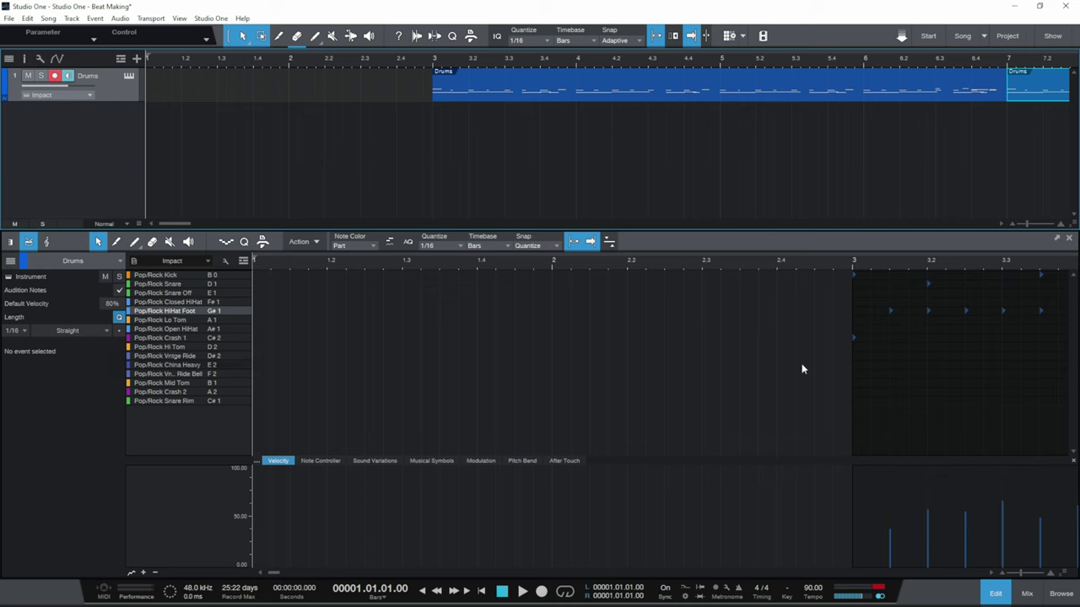
{"action": "left_click", "coordinate": [739, 589]}
{"action": "left_click", "coordinate": [542, 591]}
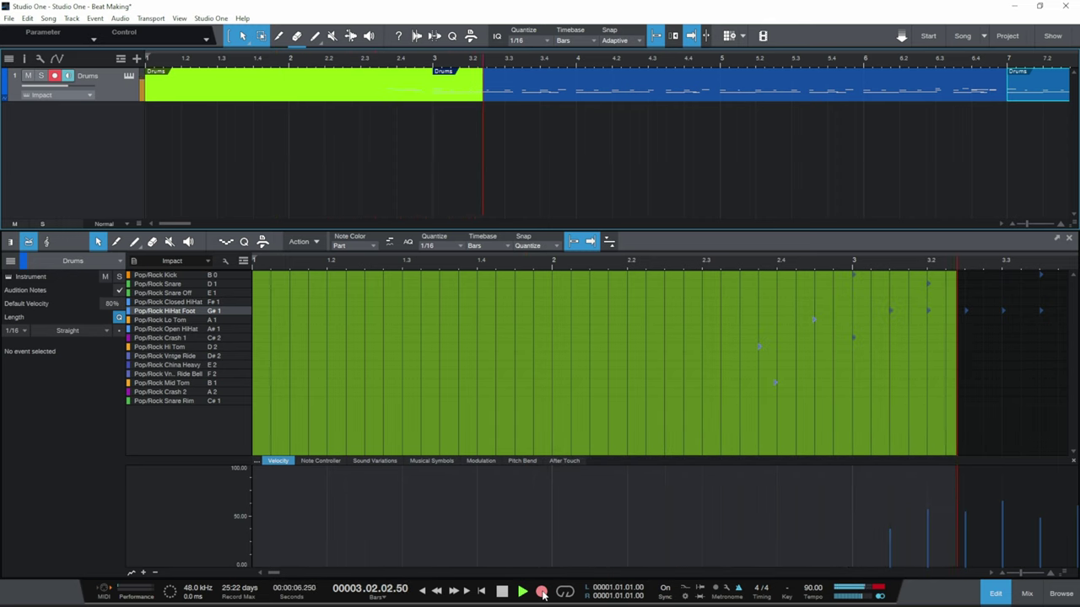
{"action": "key", "text": "space"}
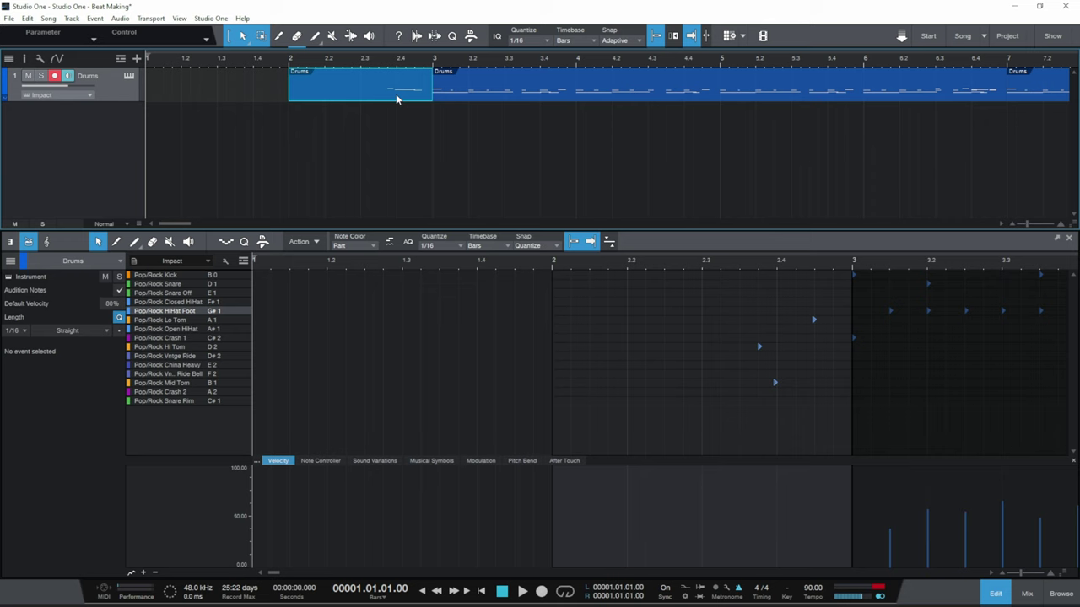
Quantize the lead-in tom fill and play the arrangement from bar 2 with the metronome off.
{"action": "left_click", "coordinate": [290, 65]}
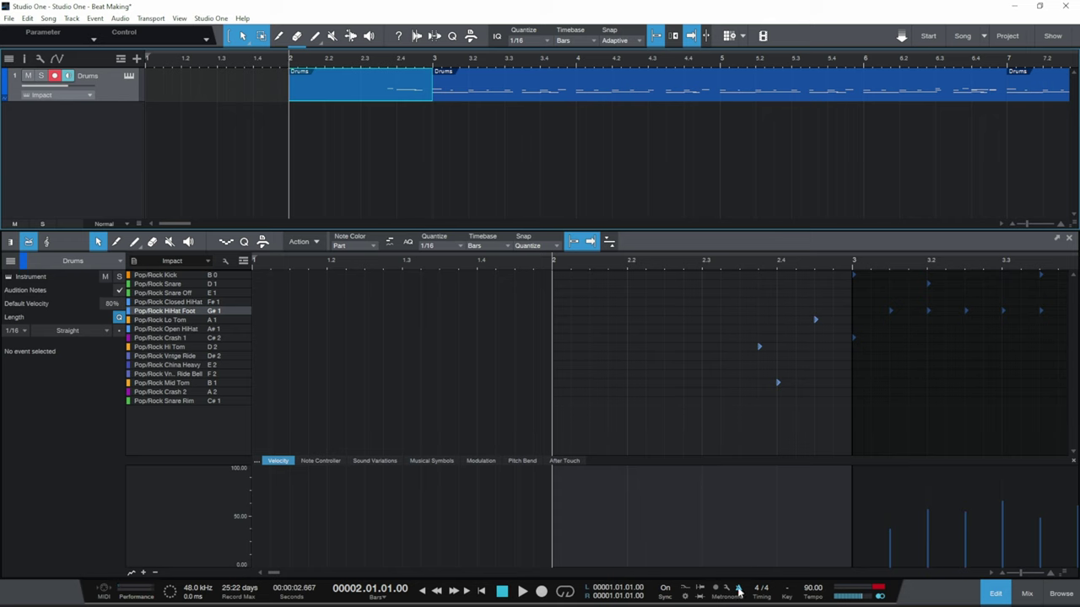
{"action": "key", "text": "space"}
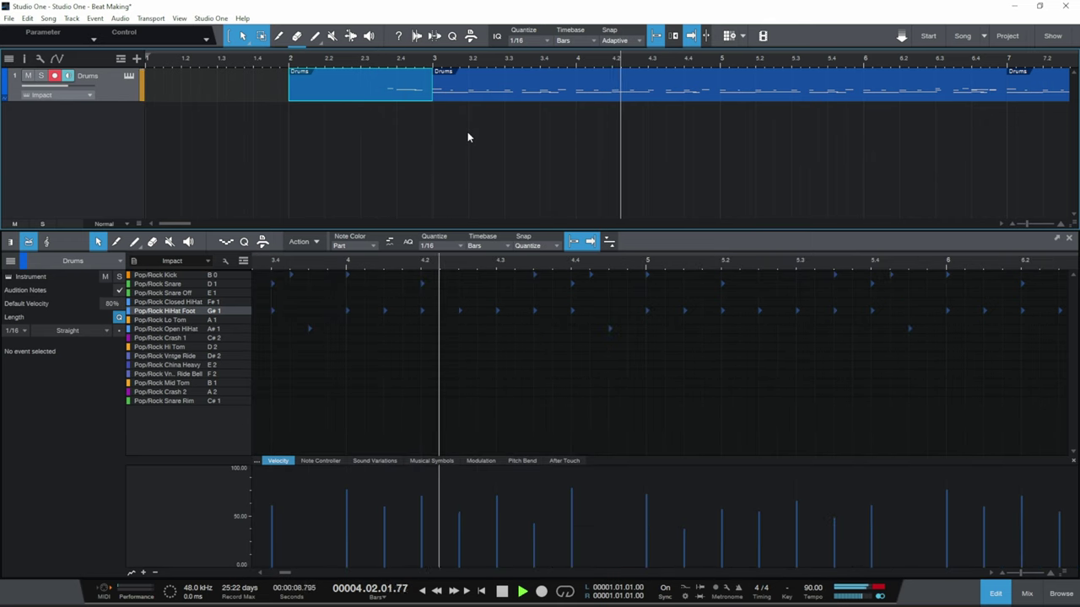
{"action": "left_click", "coordinate": [502, 591]}
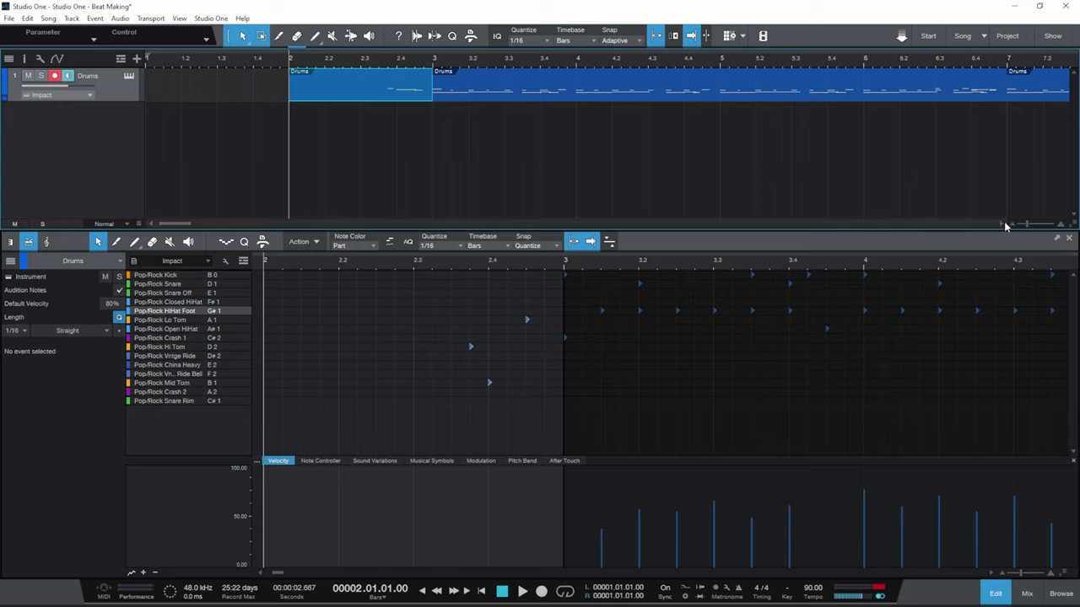
{"action": "scroll", "coordinate": [1012, 224], "scroll_direction": "down", "scroll_amount": 6}
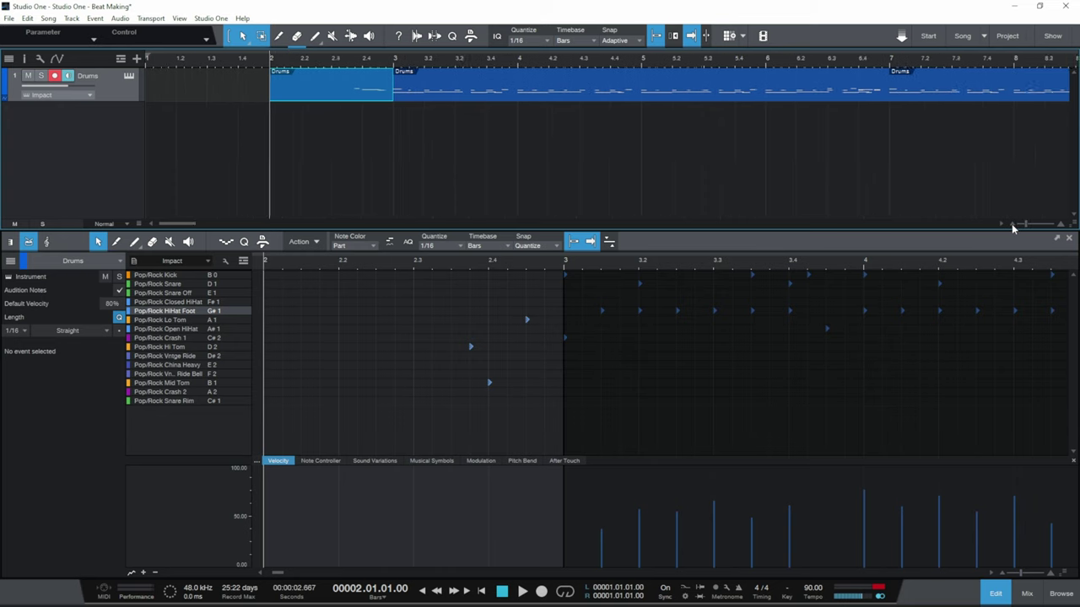
{"action": "scroll", "coordinate": [1012, 225], "scroll_direction": "down", "scroll_amount": 3}
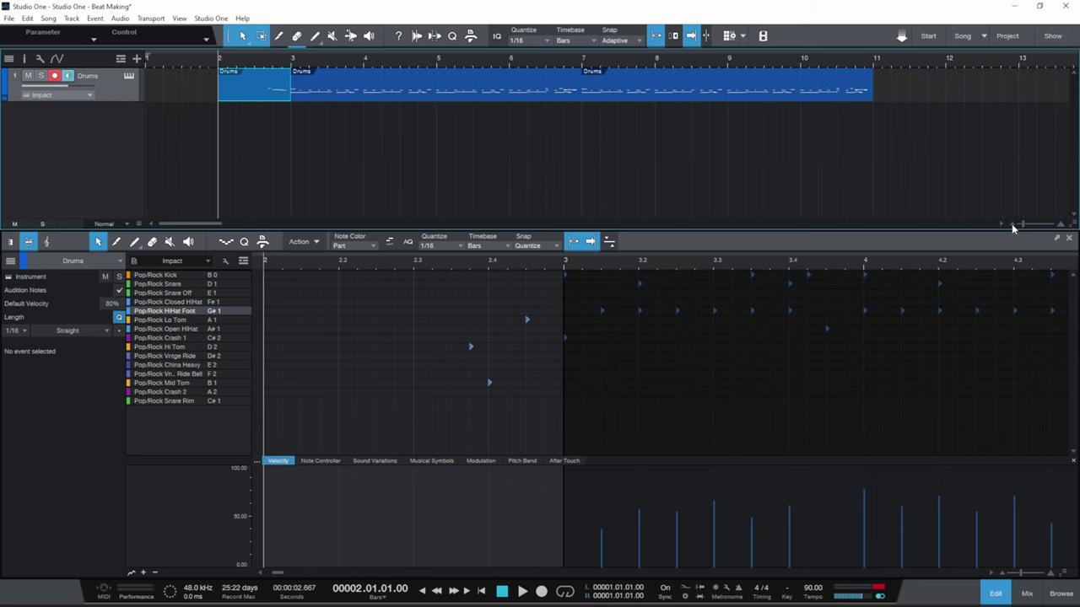